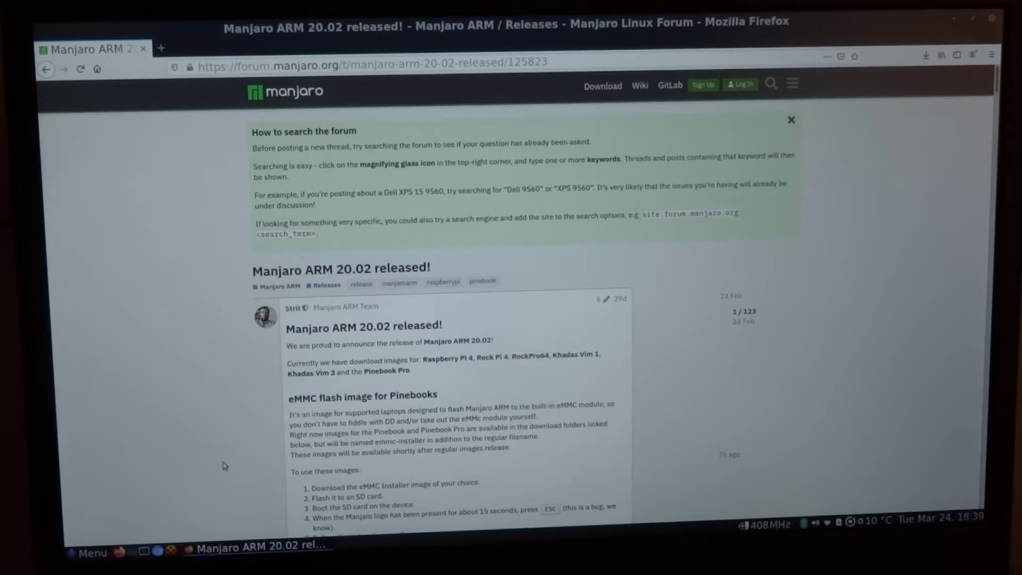
scroll(224, 465, "down", 2)
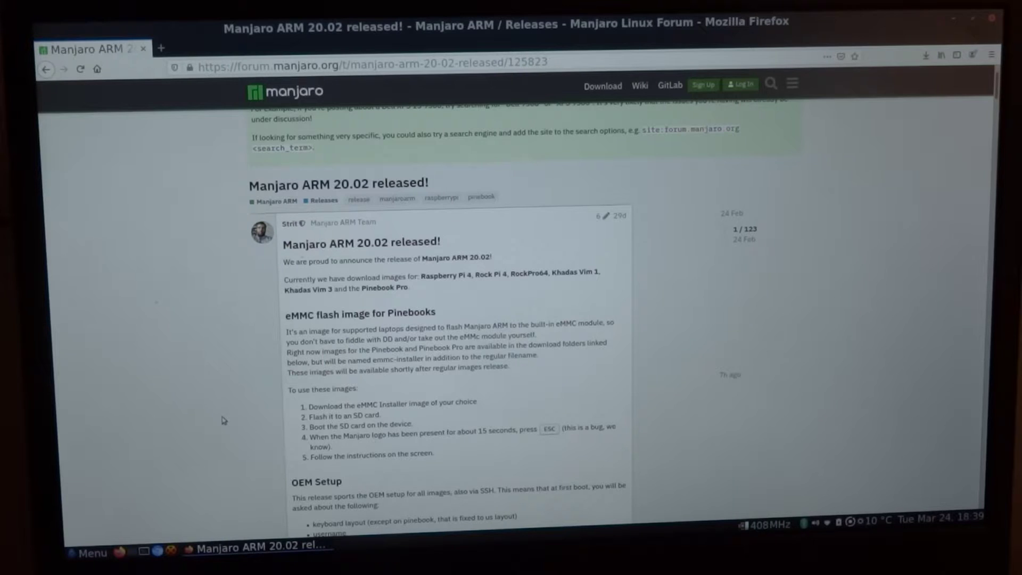
scroll(205, 411, "down", 1)
scroll(208, 410, "down", 2)
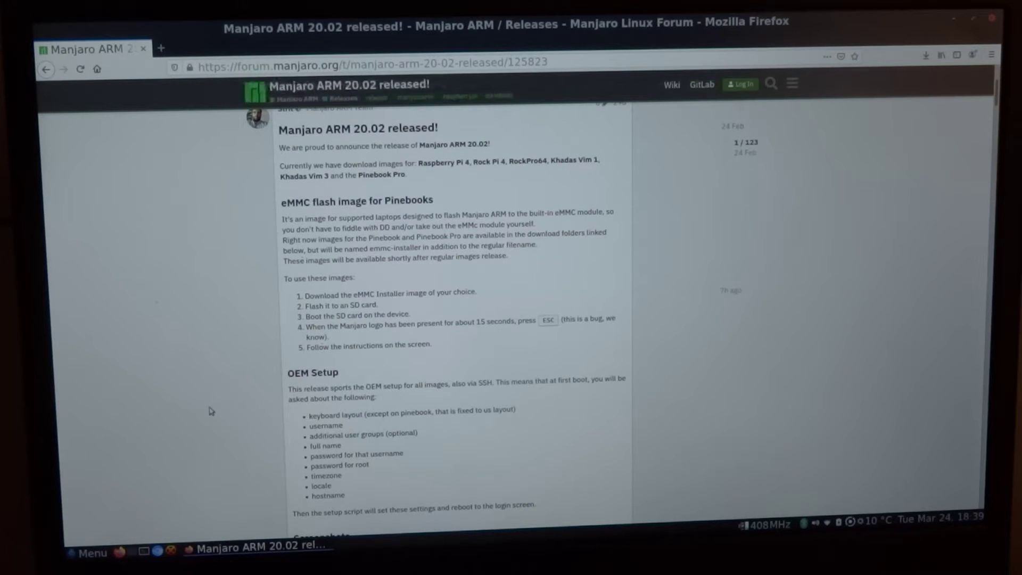
scroll(210, 411, "down", 3)
scroll(209, 410, "down", 3)
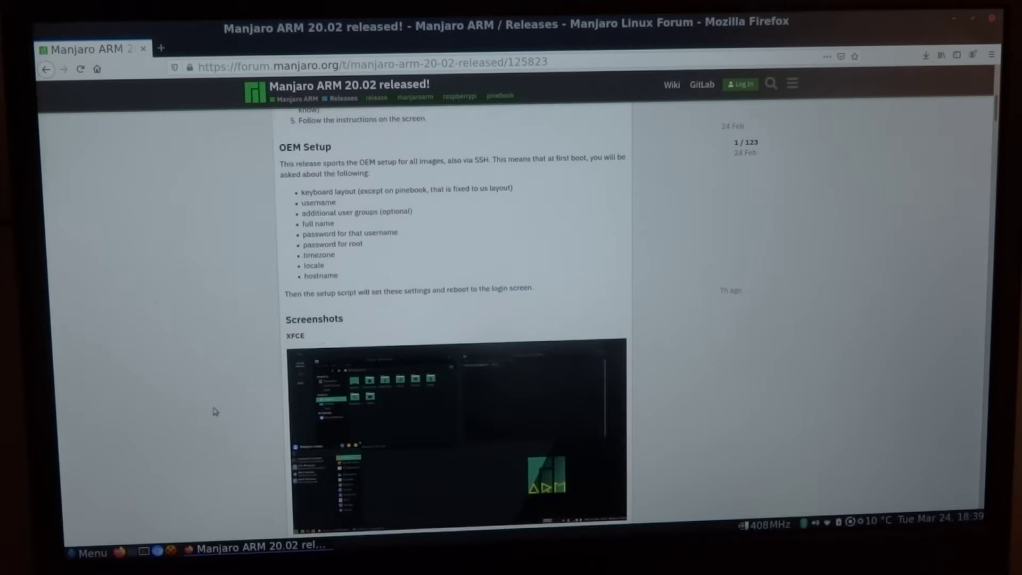
scroll(209, 411, "down", 3)
scroll(209, 411, "down", 3)
scroll(211, 410, "down", 2)
scroll(211, 411, "down", 2)
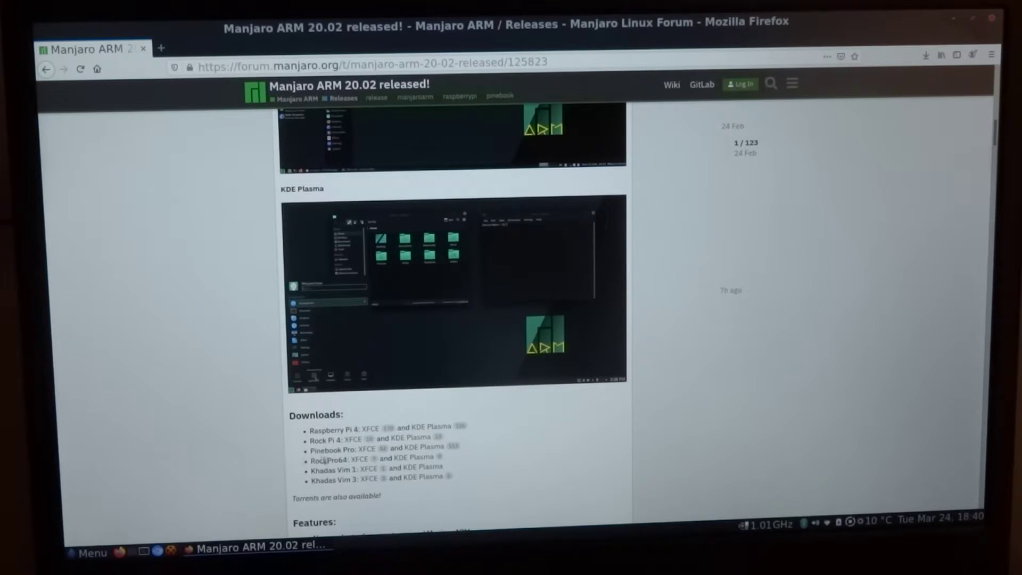
Open the OSDN file listing for the Pinebook Pro KDE Plasma 20.02.1 images.
left_click(429, 450)
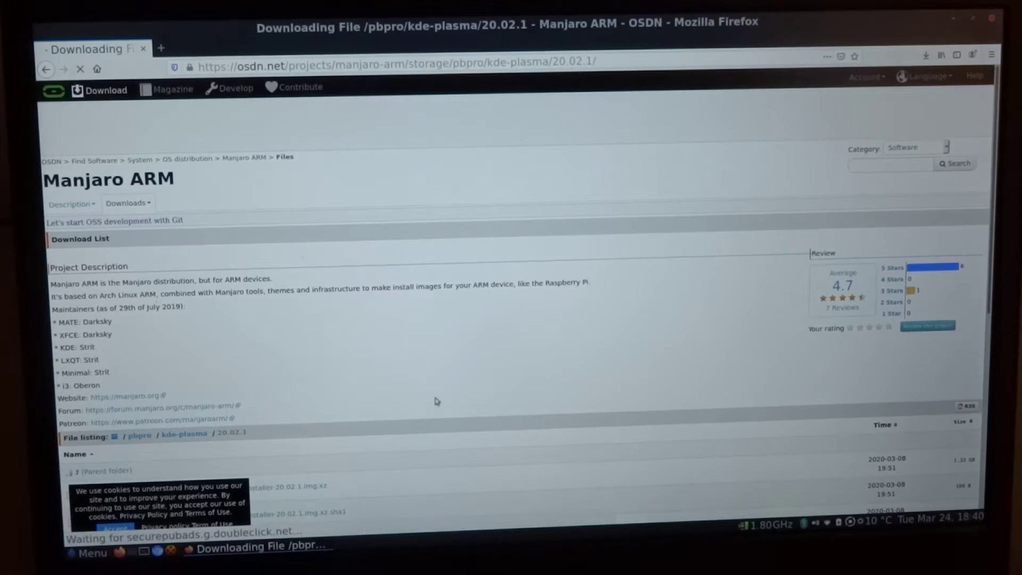
scroll(432, 451, "down", 3)
scroll(432, 405, "down", 2)
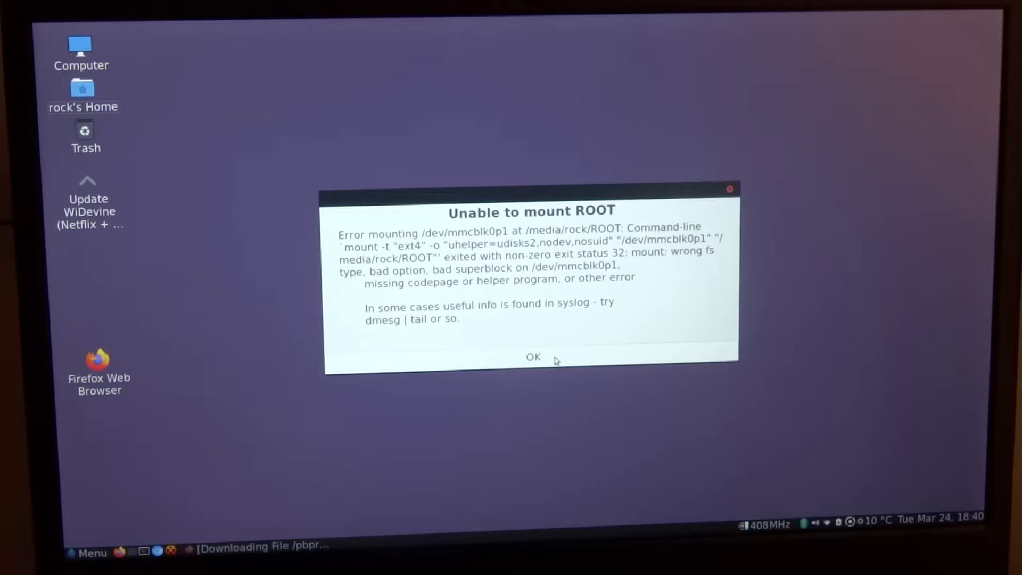
Dismiss the 'Unable to mount ROOT' error and launch GParted with the admin password.
left_click(556, 361)
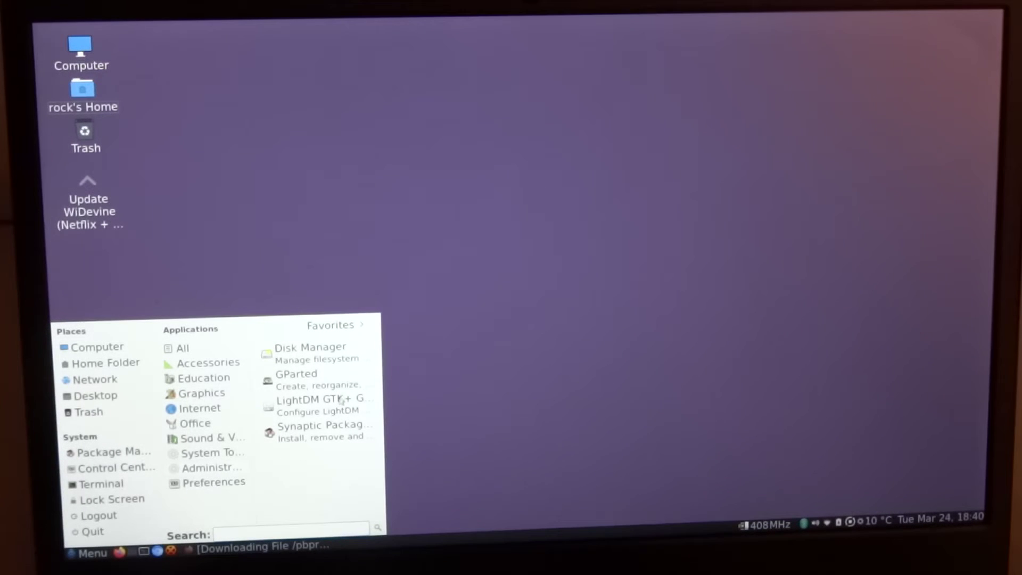
left_click(303, 379)
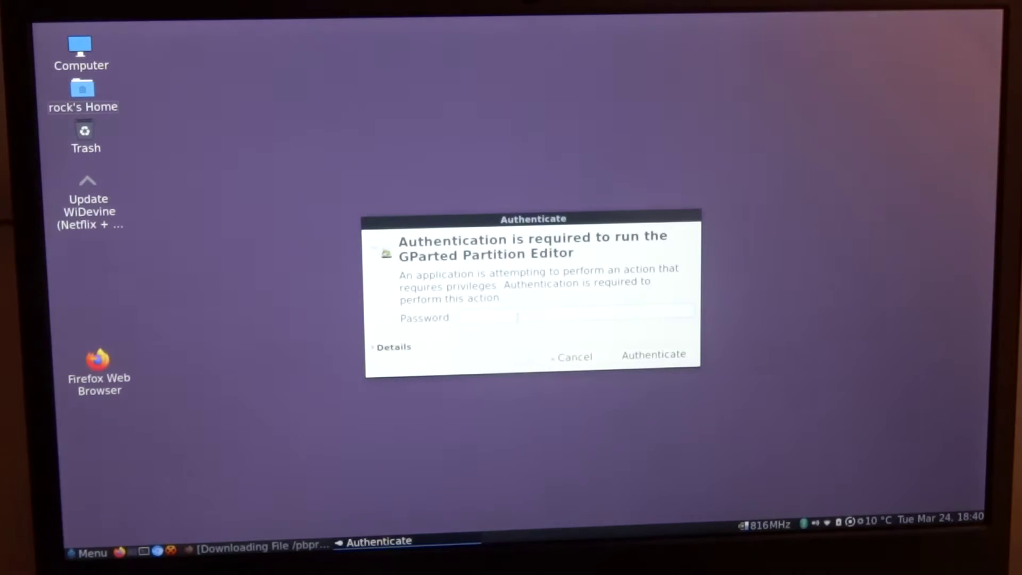
type("x")
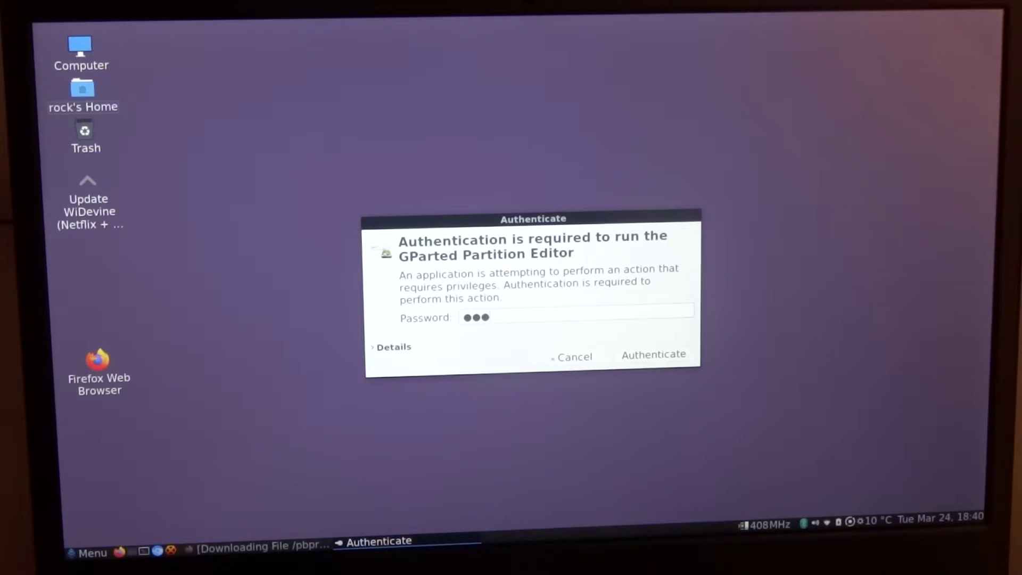
type("x")
left_click(653, 354)
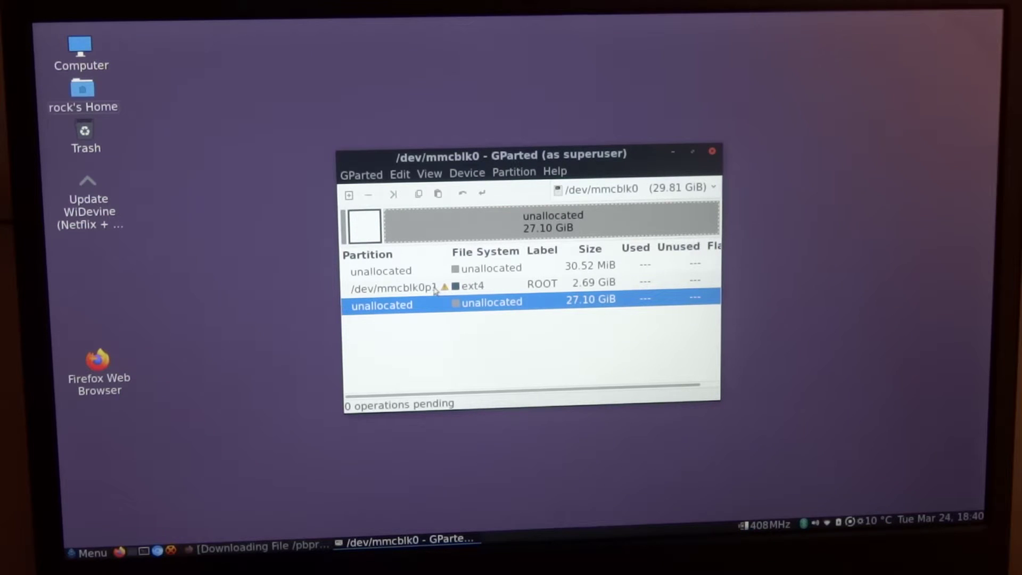
Run and apply a check-and-repair on the ext4 partition /dev/mmcblk0p1.
left_click(472, 287)
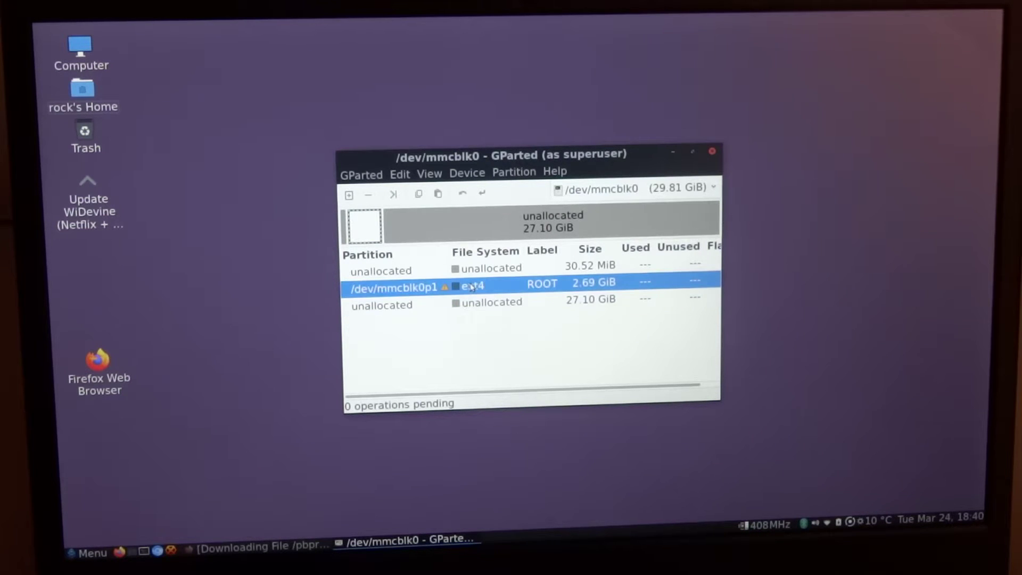
right_click(472, 286)
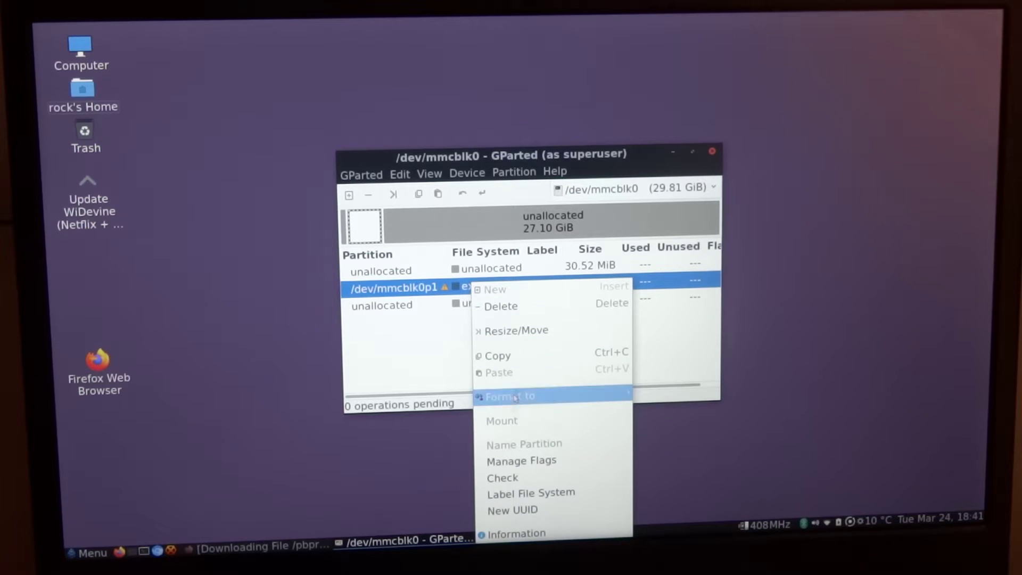
left_click(533, 479)
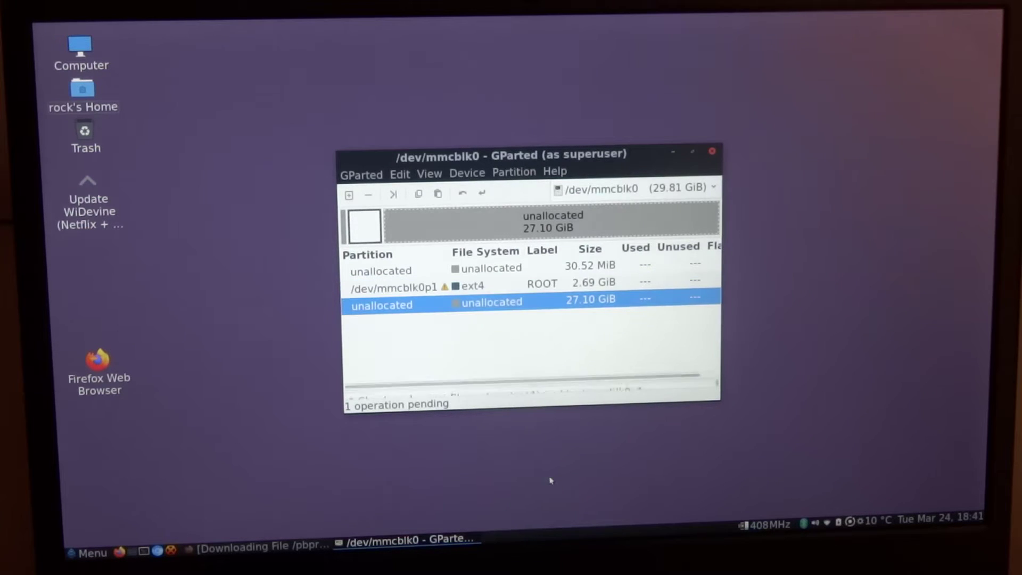
left_click(401, 176)
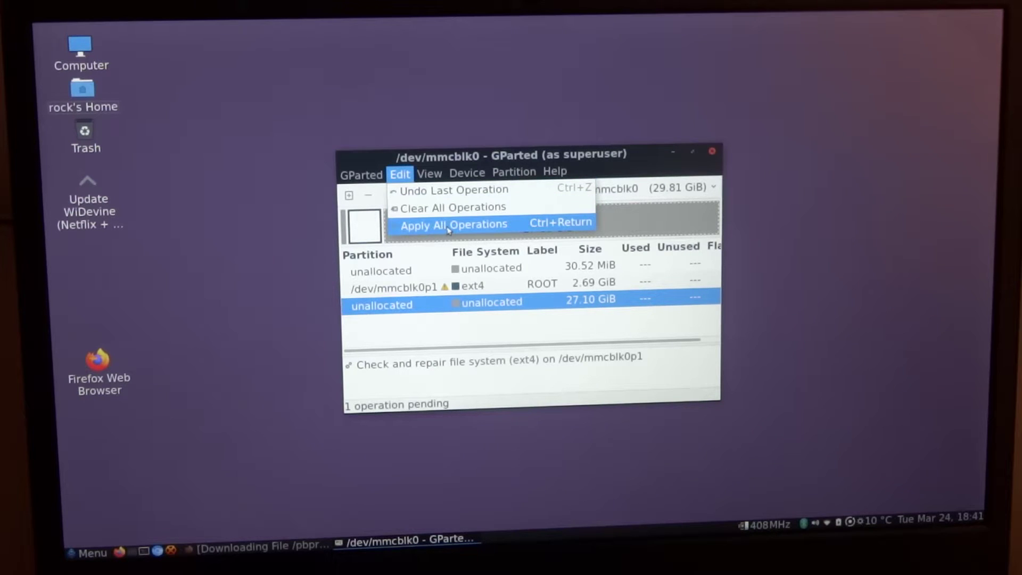
left_click(447, 227)
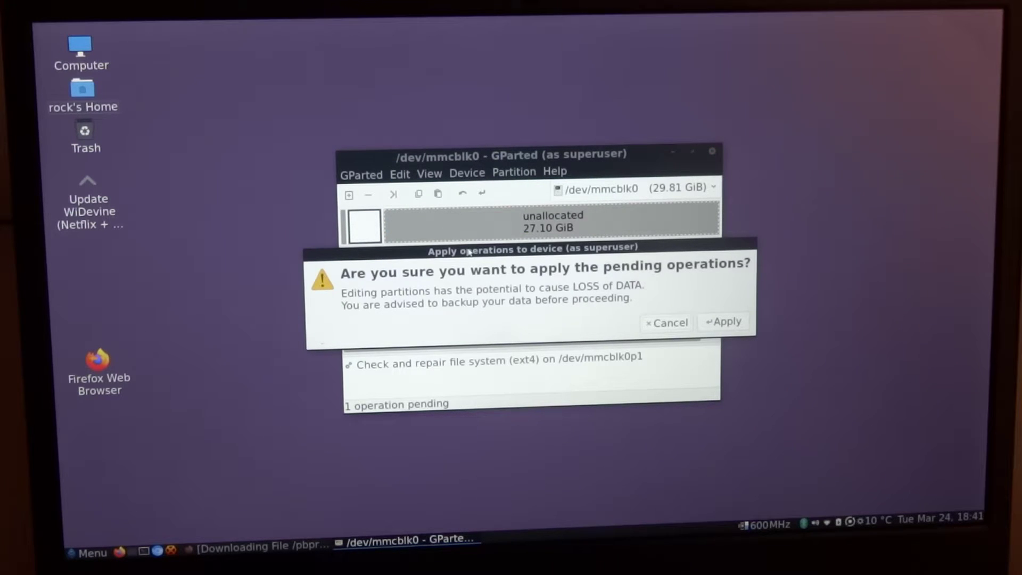
left_click(725, 322)
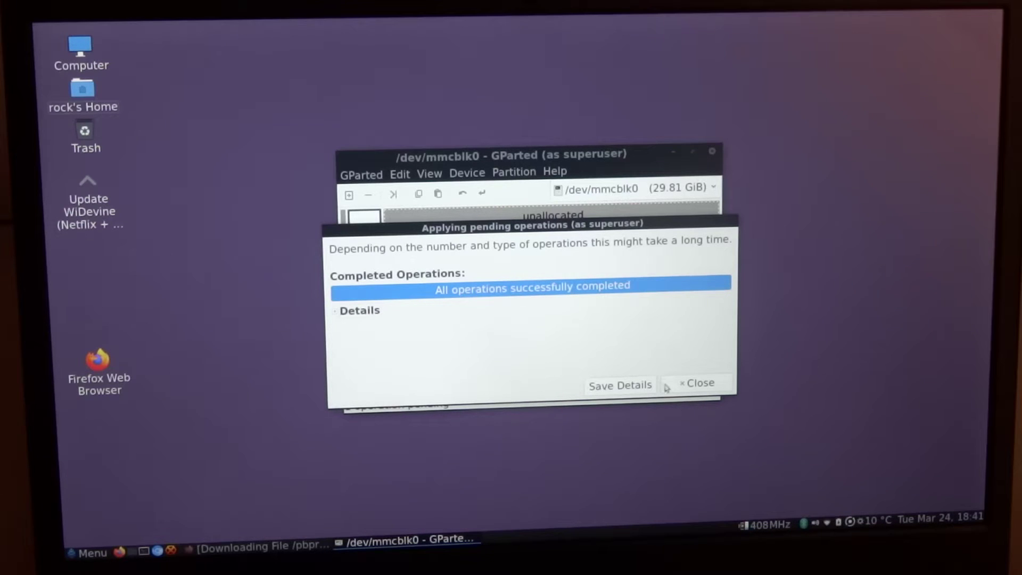
left_click(693, 384)
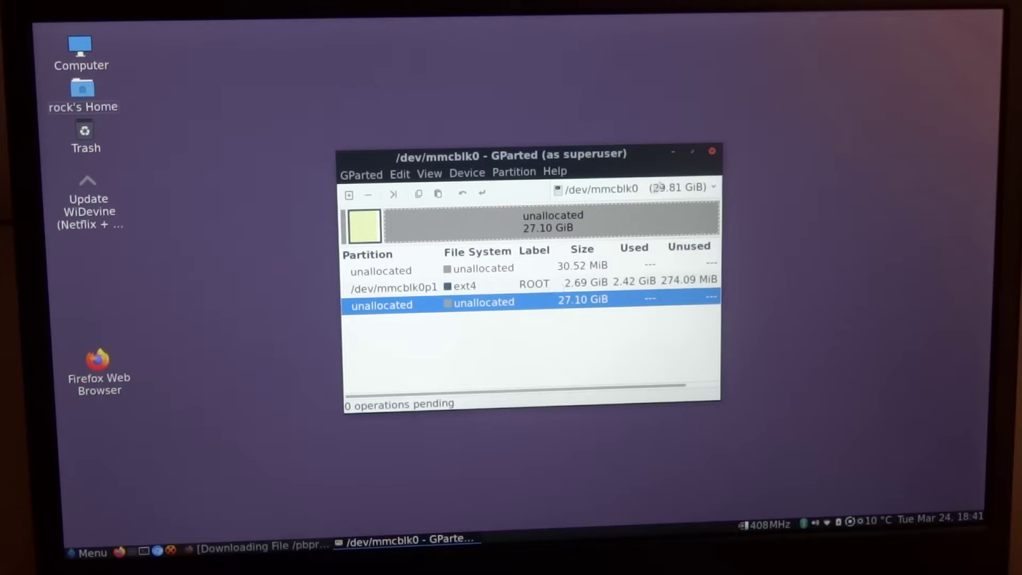
left_click(712, 154)
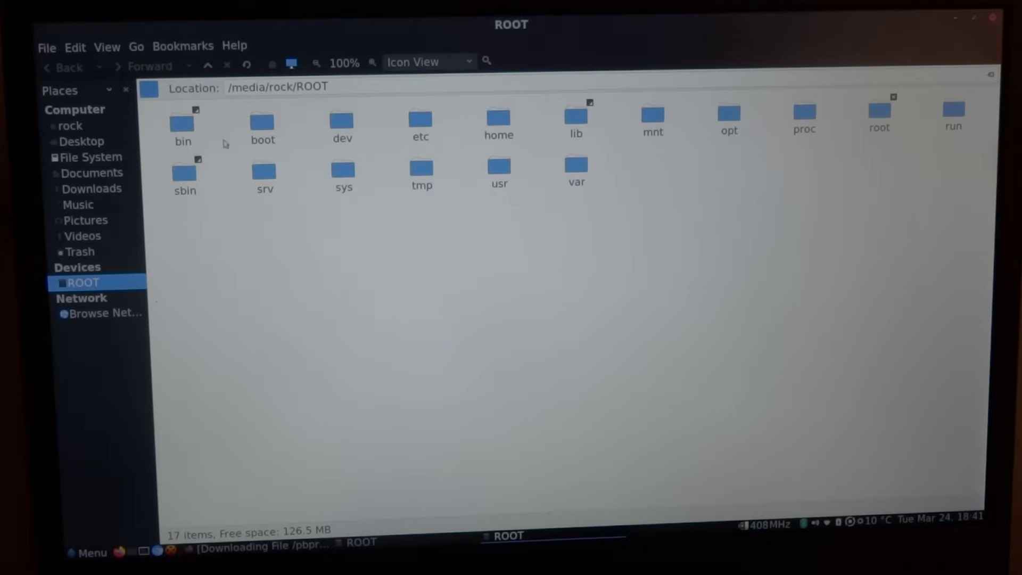
left_click(991, 17)
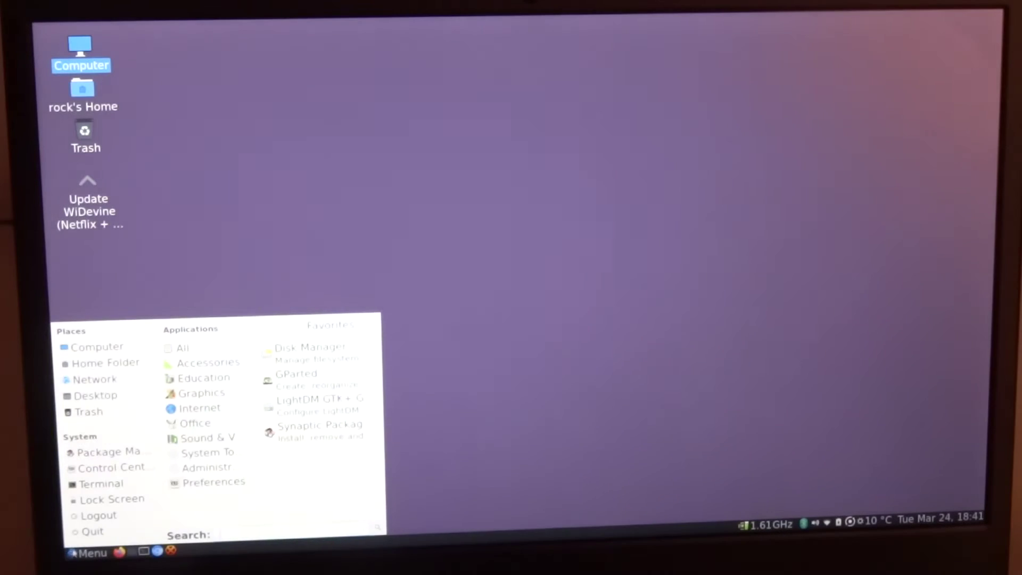
Open the application menu to start shutting down the Pinebook Pro.
key("Escape")
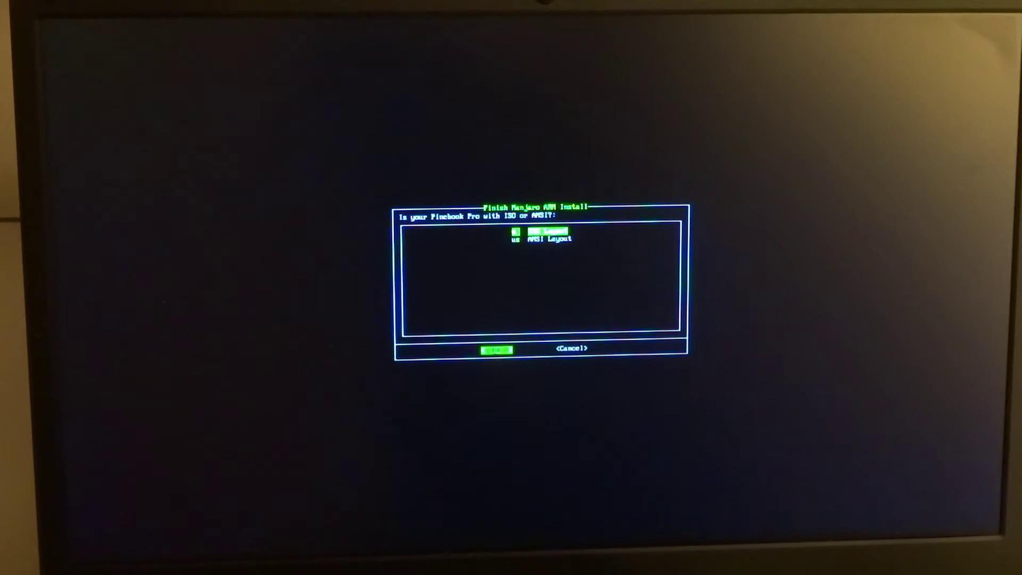
Pick the ANSI keyboard layout, set username rock, and leave additional groups empty.
key("Down")
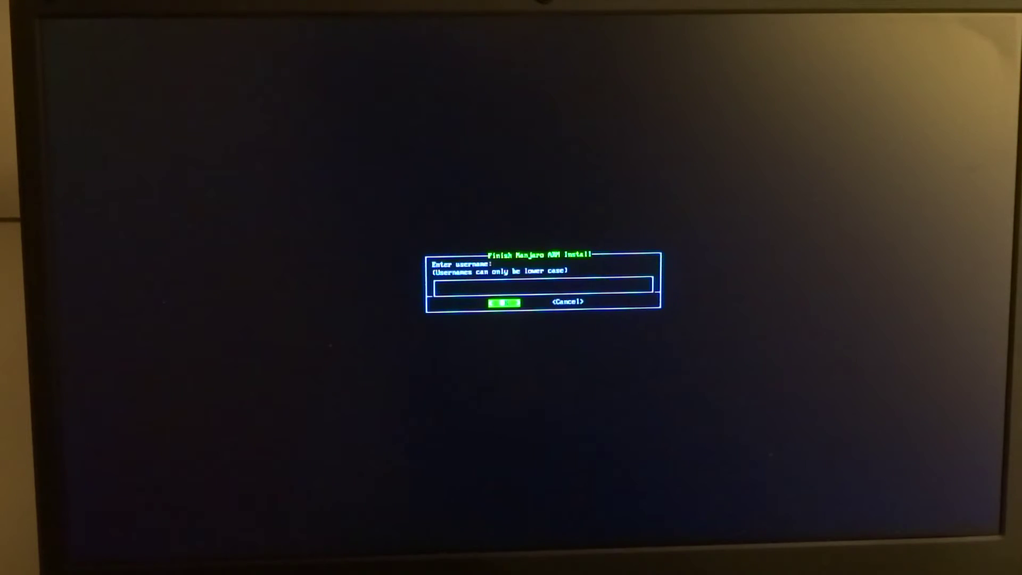
type("rock")
key("Return")
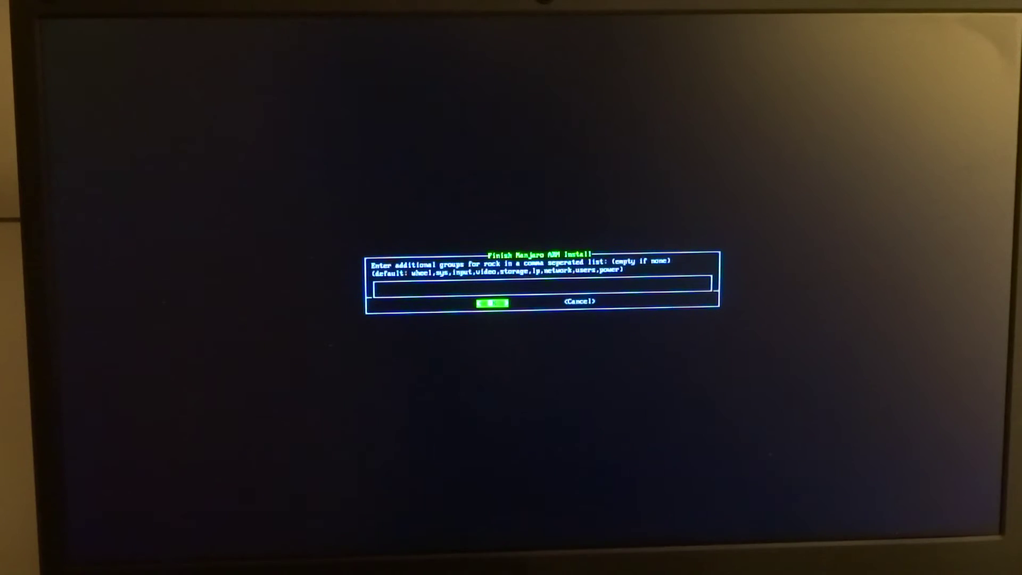
type("rock")
key("BackSpace")
key("BackSpace")
key("BackSpace")
key("BackSpace")
key("Return")
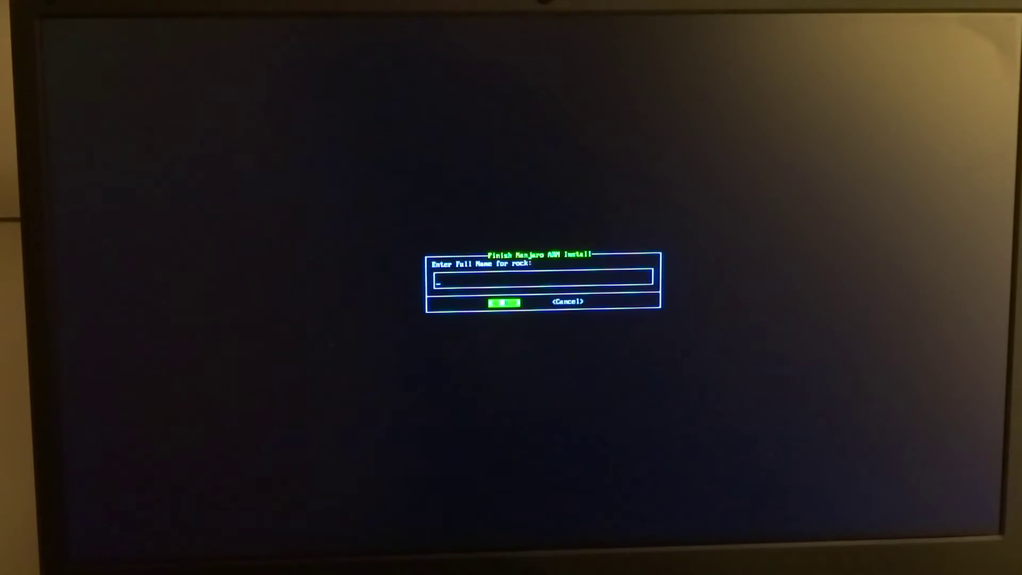
type("Rock")
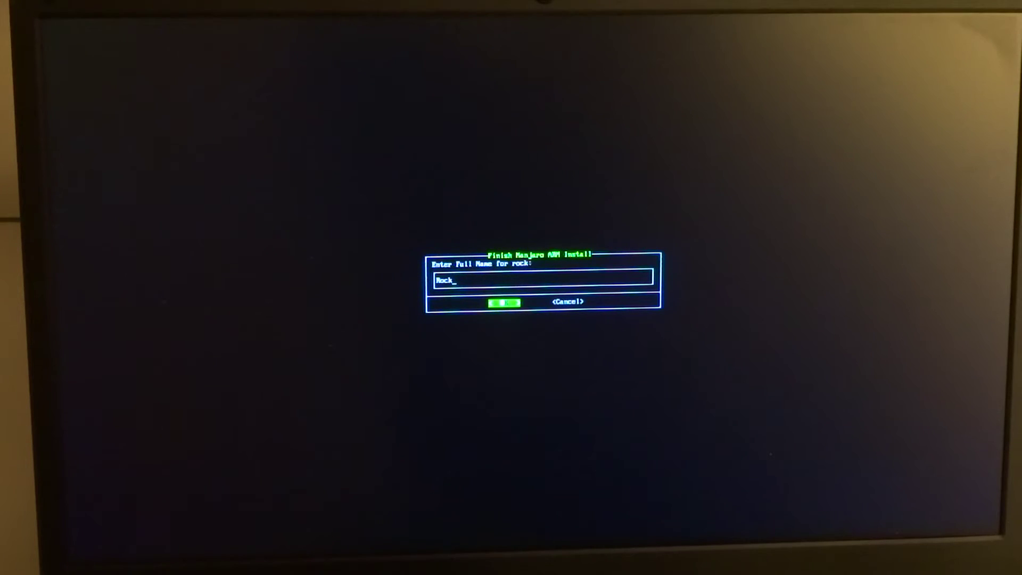
Set the full name Rock, then enter and confirm the user and root passwords.
key("Return")
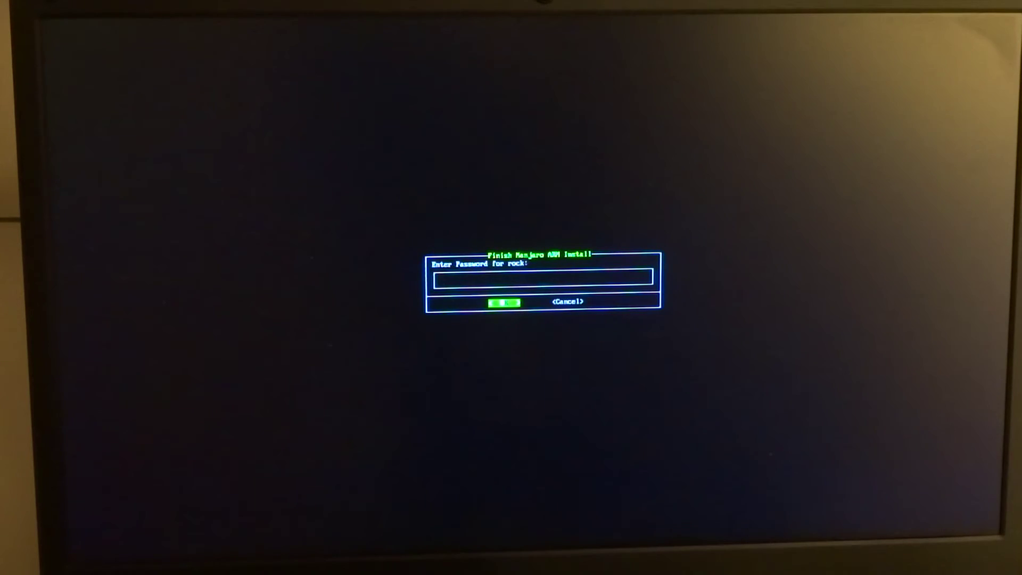
key("Return")
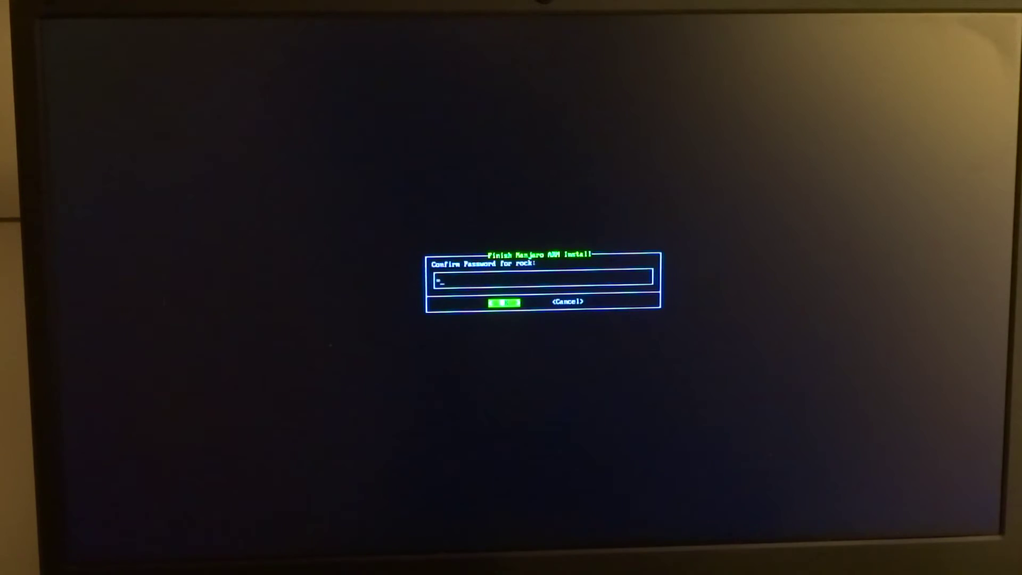
key("Return")
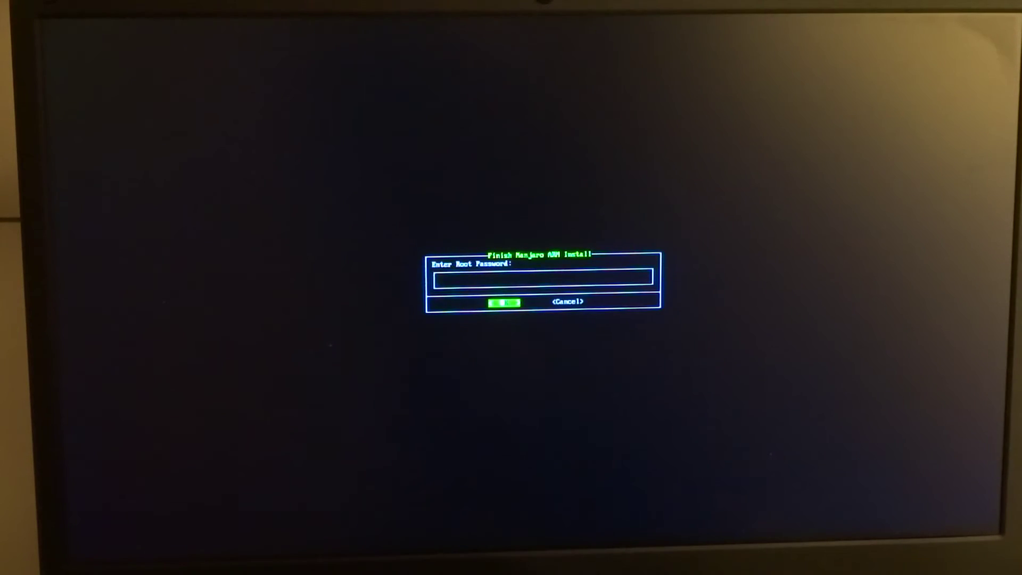
type("k")
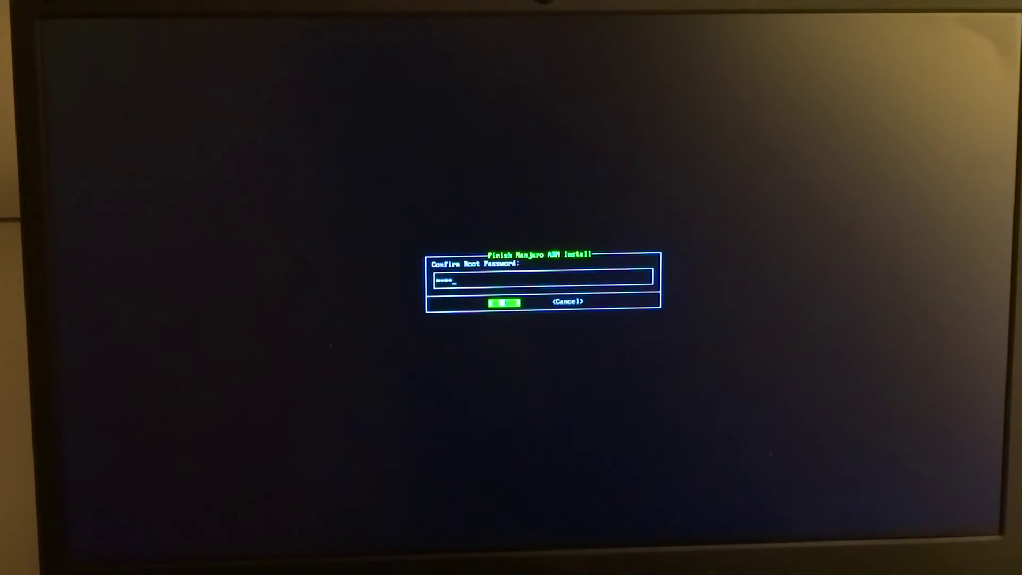
key("Return")
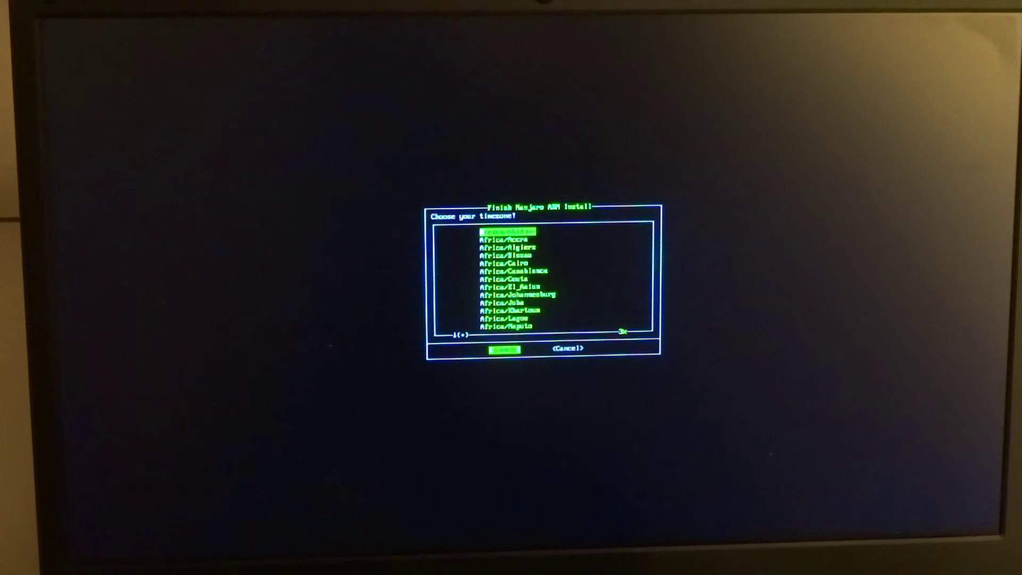
Select Europe/Amsterdam from the timezone list.
key("Down")
key("Down")
key("Down")
key("Down")
key("Down")
key("Down")
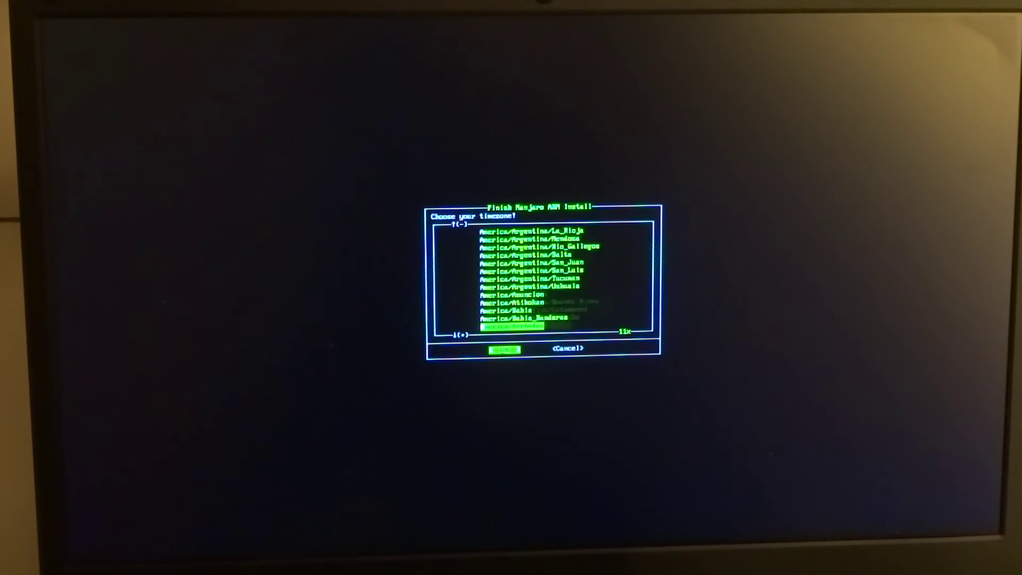
key("Down")
key("Down")
key("Down")
key("Down")
key("Down")
key("Down")
key("Down")
key("Down")
key("Down")
key("Down")
key("Down")
key("Down")
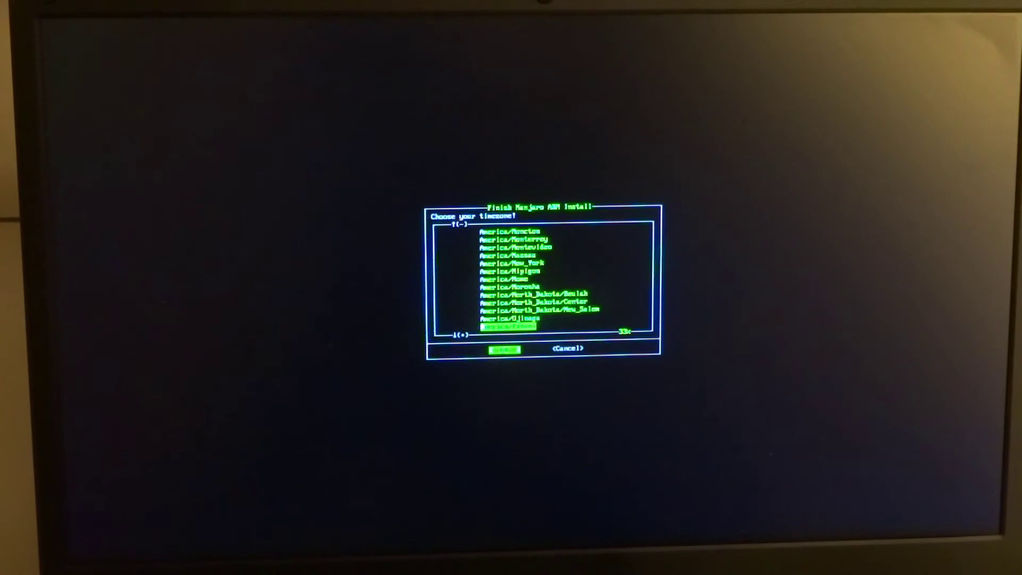
key("Down")
key("Down")
key("Down")
key("Down")
key("Down")
key("Down")
key("Down")
key("Down")
key("Down")
key("Down")
key("Down")
key("Down")
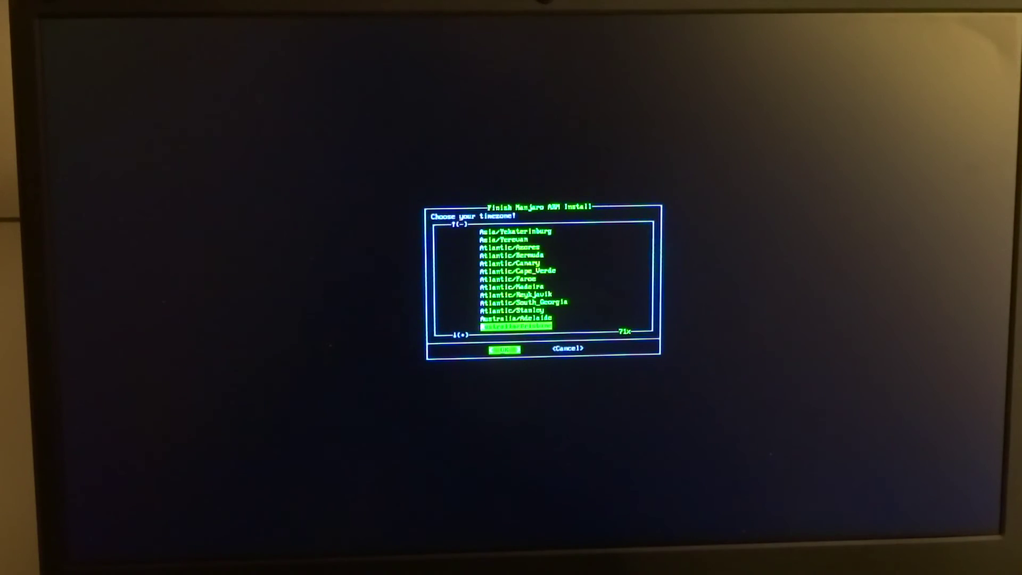
key("Down")
key("Down")
key("Down")
key("Down")
key("Down")
key("Down")
key("Up")
key("Up")
key("Up")
key("Up")
key("Up")
key("Up")
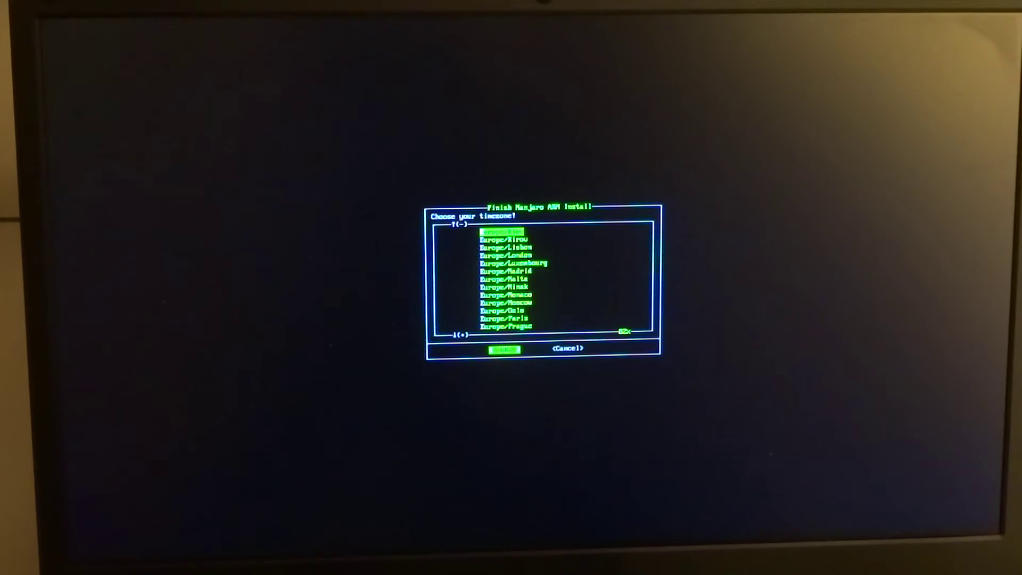
key("Up")
key("Up")
key("Up")
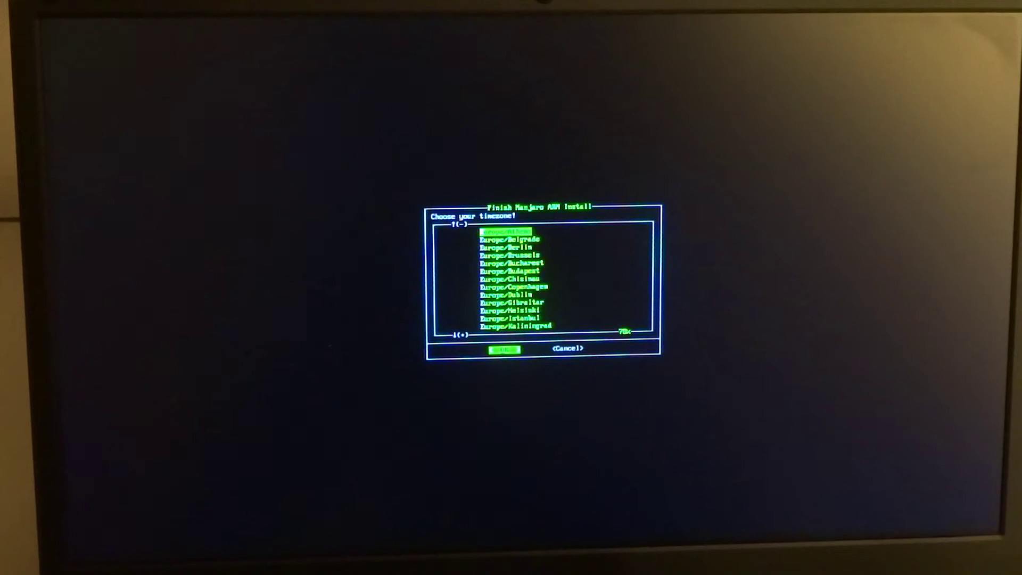
key("Up")
key("Up")
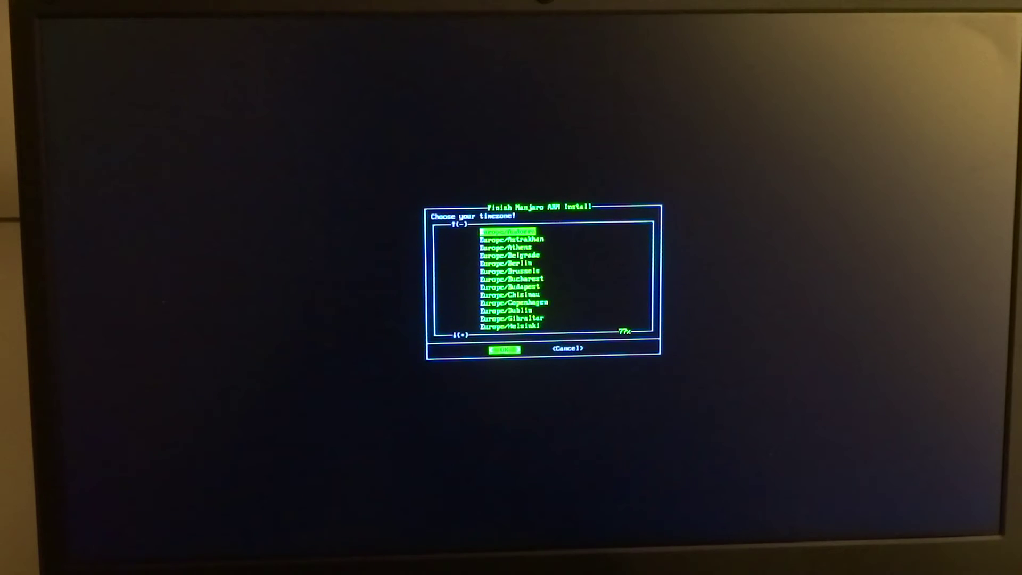
key("Up")
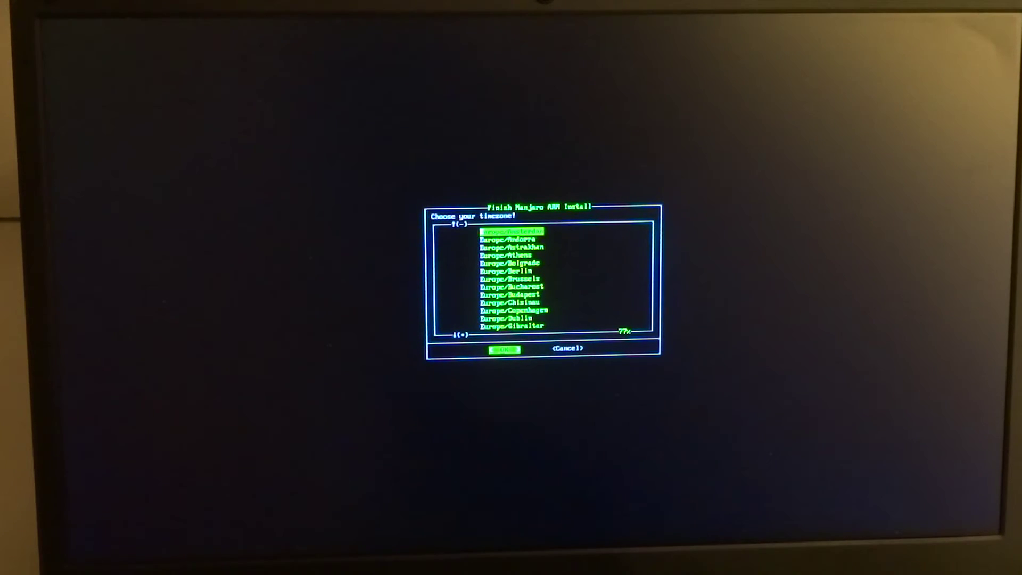
key("Return")
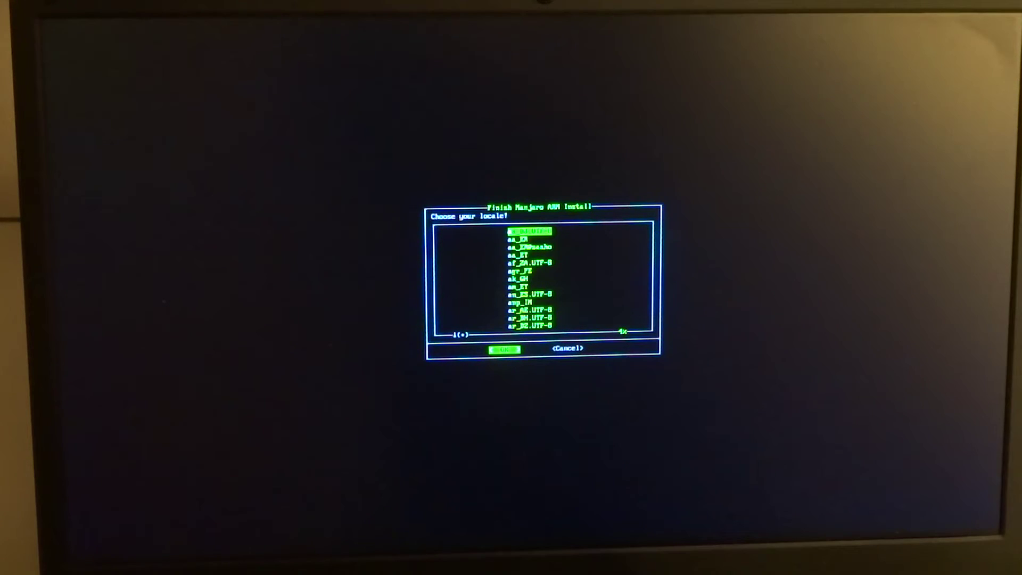
Find en_GB.UTF-8 in the locale list and select it as the system locale.
key("Down")
key("Down")
key("Down")
key("Down")
key("Down")
key("Down")
key("Down")
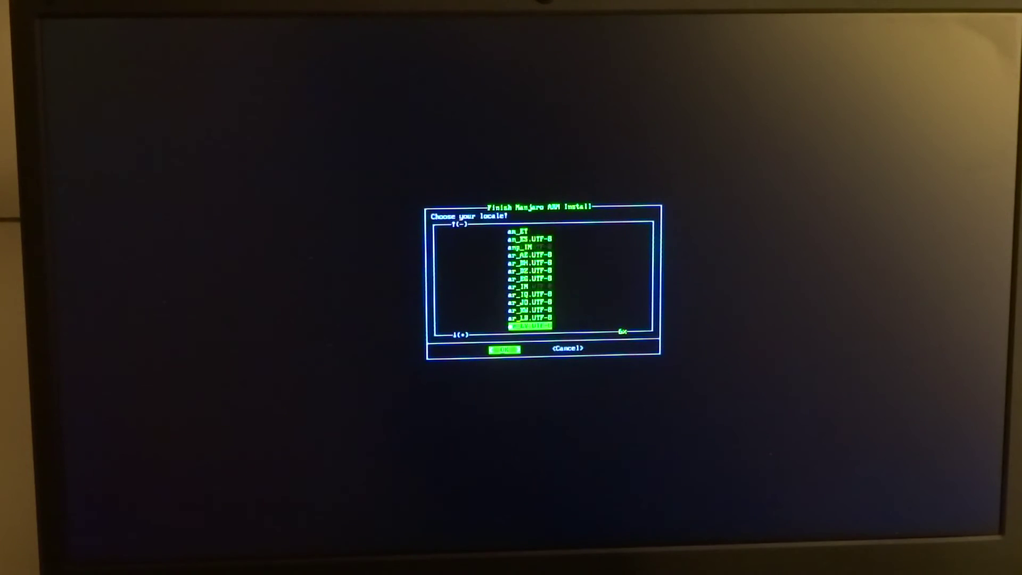
key("Down")
key("Down")
key("Down")
key("Down")
key("Down")
key("Down")
key("Down")
key("Down")
key("Down")
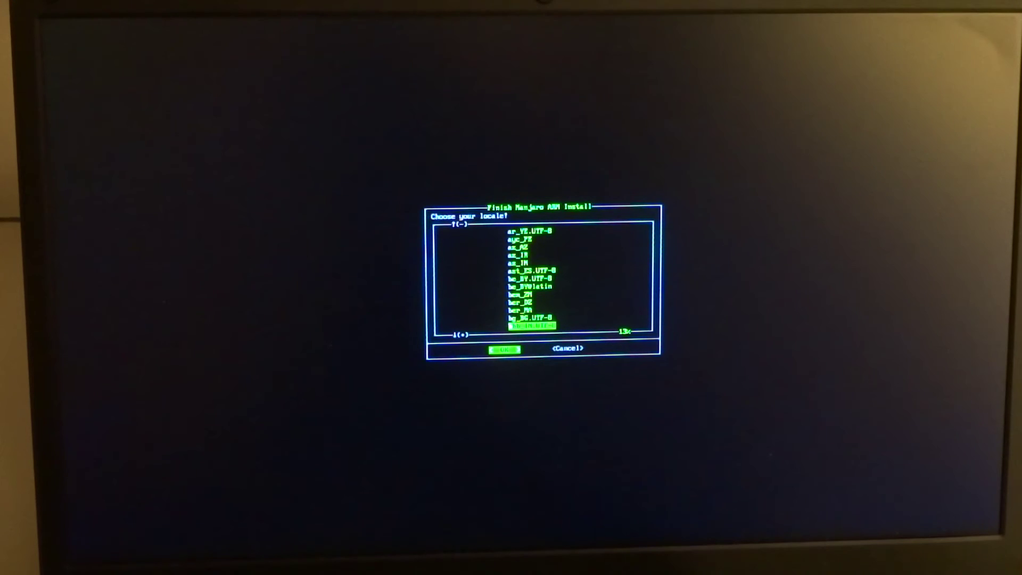
key("Down")
key("Down")
key("Down")
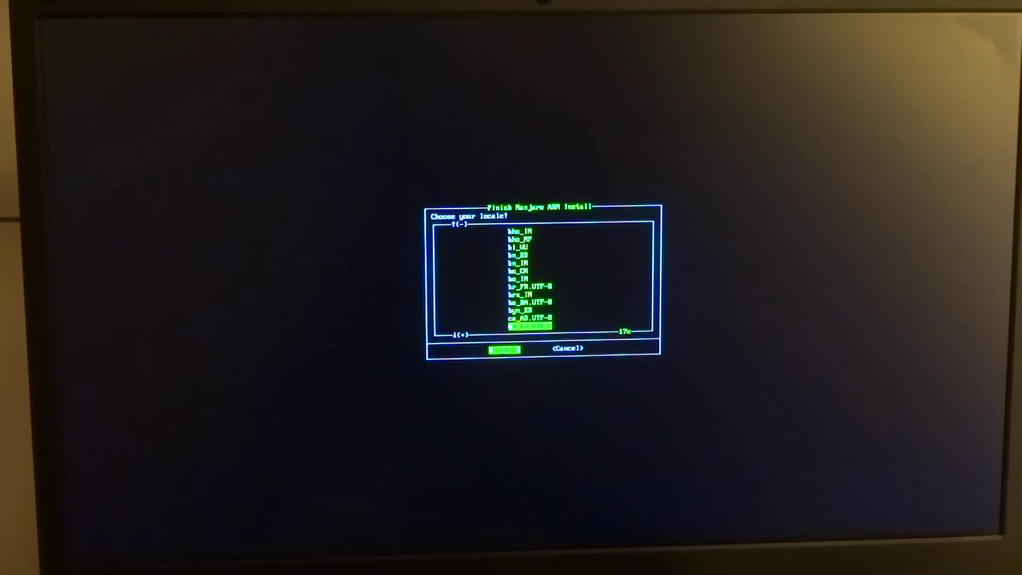
key("Down")
key("Down")
key("Down")
key("Down")
key("Down")
key("Down")
key("Down")
key("Down")
key("Down")
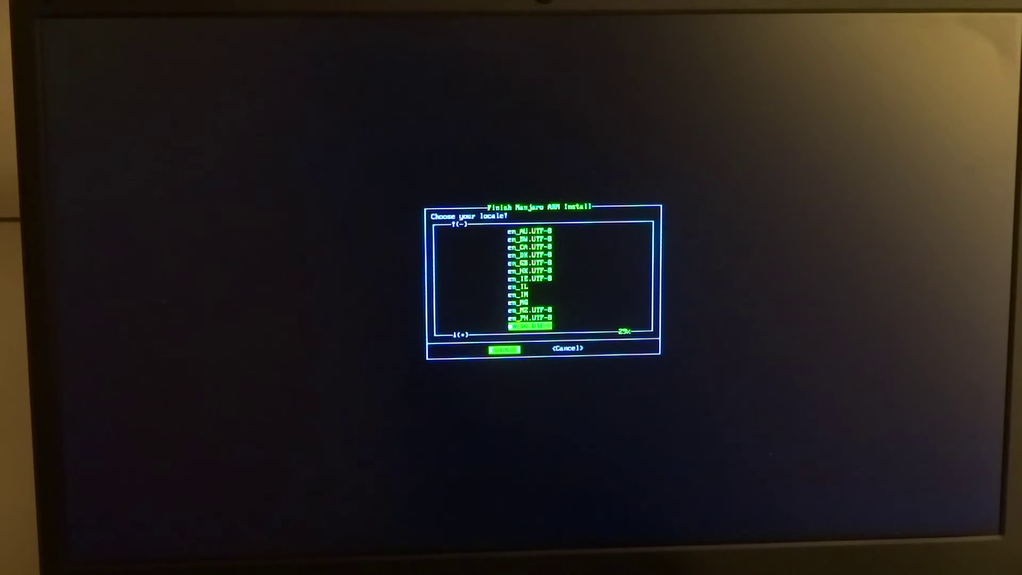
key("Down")
key("Down")
key("Down")
key("Down")
key("Down")
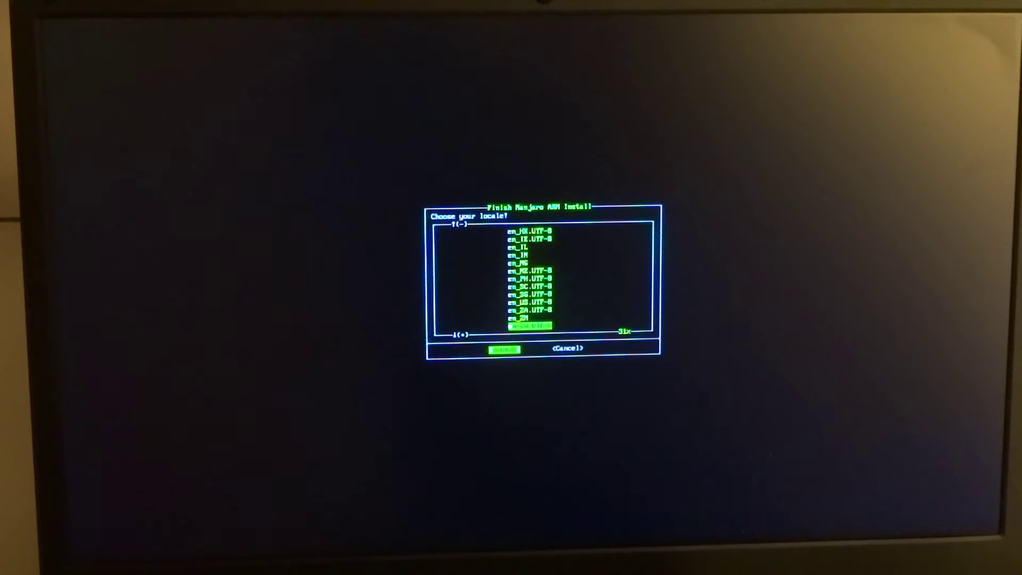
key("Up")
key("Up")
key("Up")
key("Up")
key("Up")
key("Up")
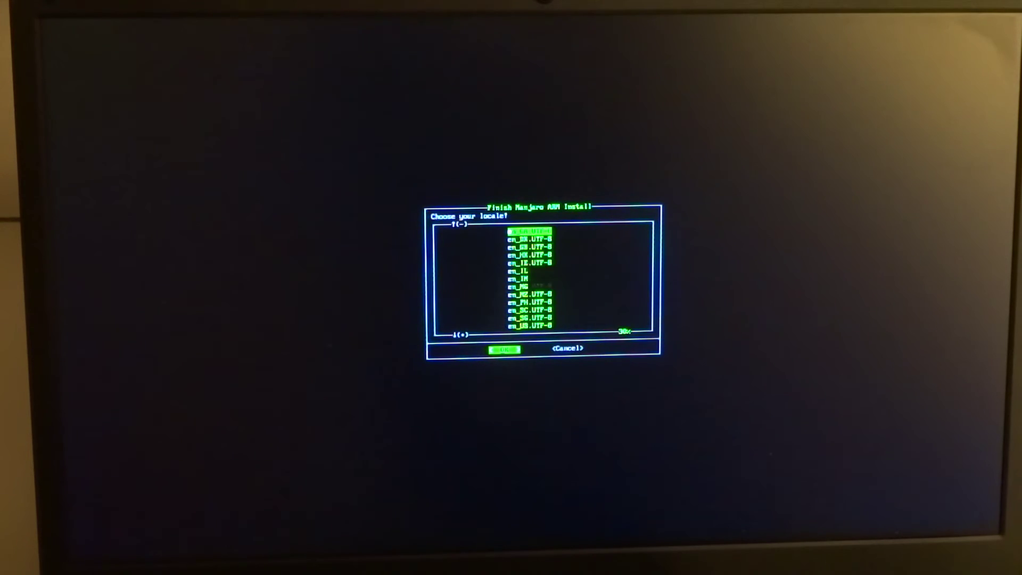
key("Up")
key("Up")
key("Up")
key("Up")
key("Up")
key("Up")
key("Up")
key("Up")
key("Up")
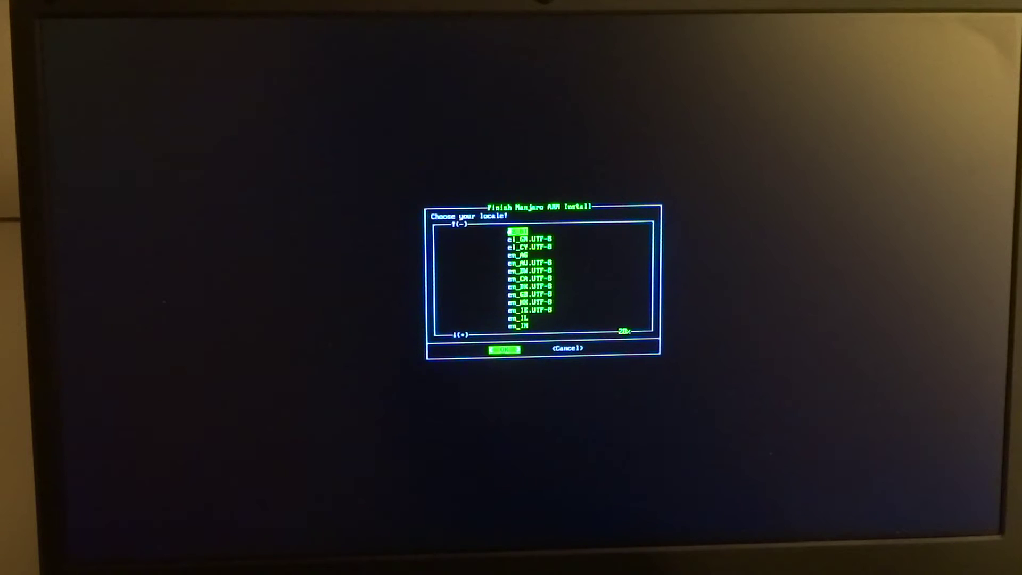
key("Down")
key("Down")
key("Down")
key("Down")
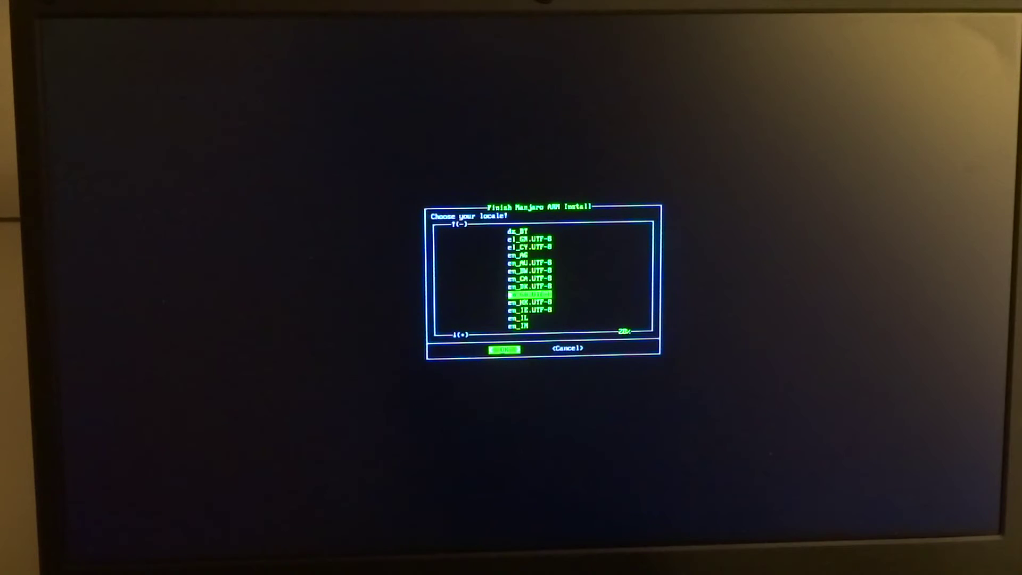
key("Down")
key("Down")
key("Down")
key("Down")
key("Down")
key("Down")
key("Down")
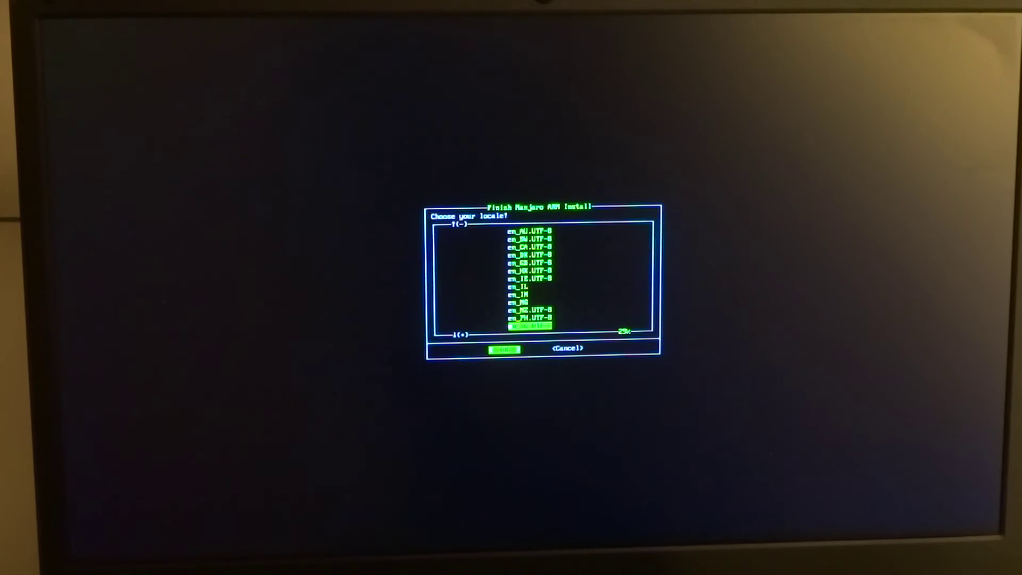
key("Down")
key("Down")
key("Down")
key("Down")
key("Down")
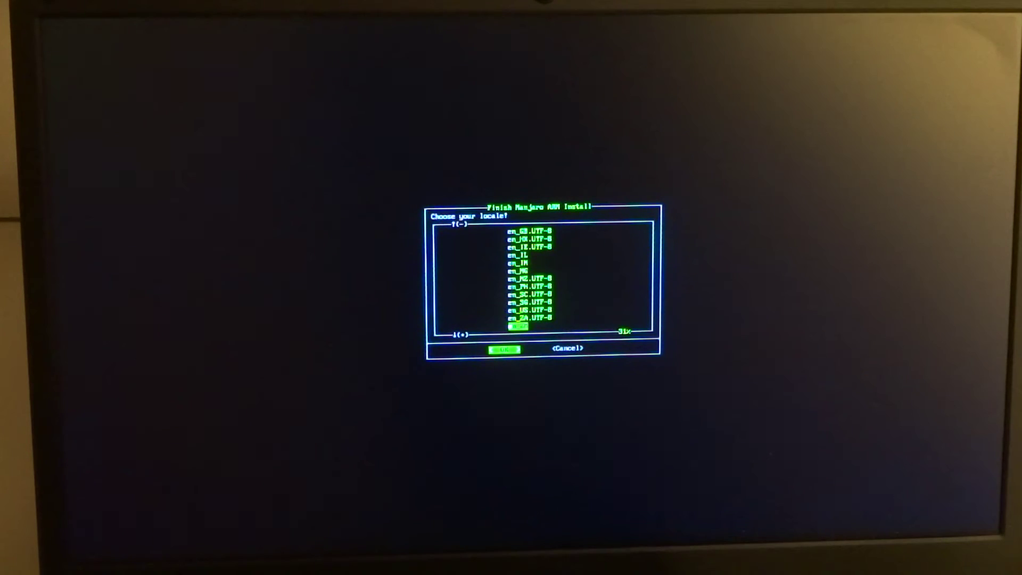
key("Up")
key("Up")
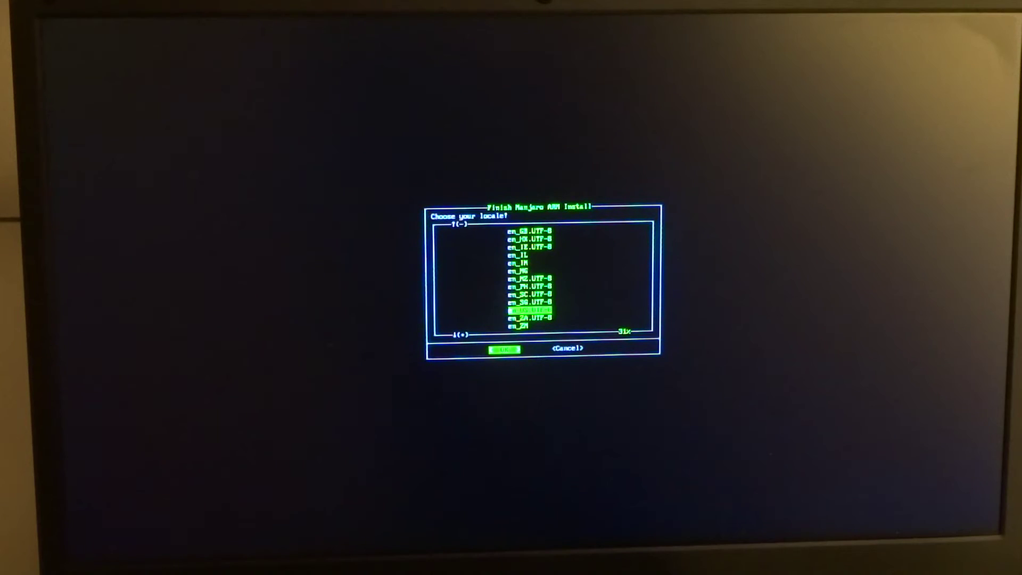
key("Up")
key("Up")
key("Up")
key("Up")
key("Up")
key("Up")
key("Up")
key("Up")
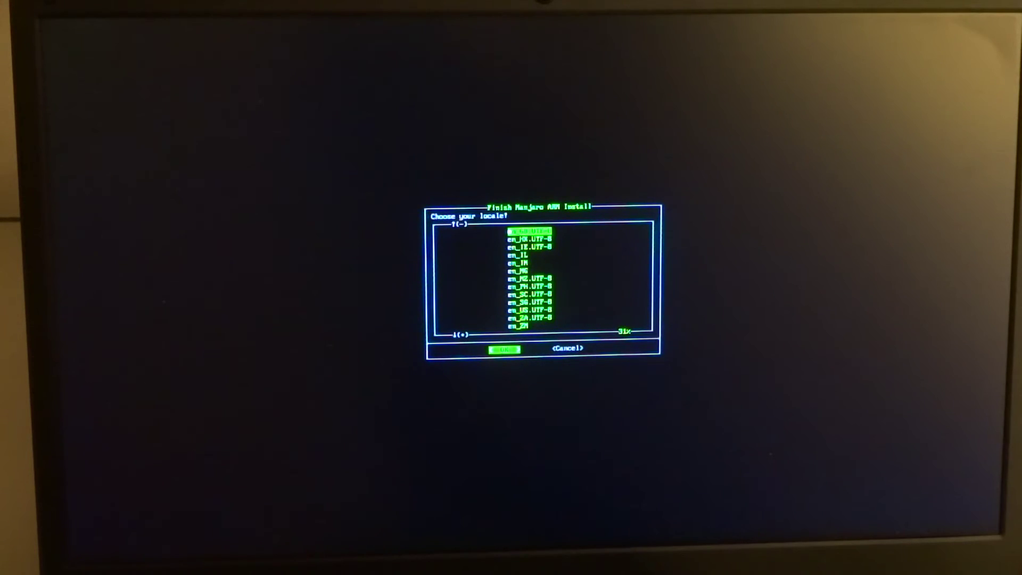
key("Down")
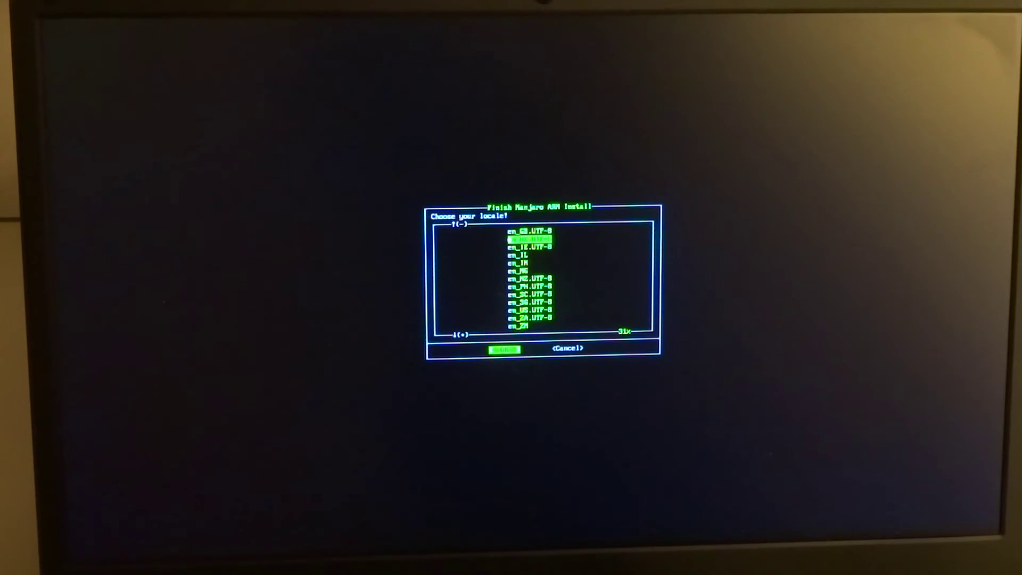
key("Down")
key("Down")
key("Down")
key("Down")
key("Down")
key("Down")
key("Down")
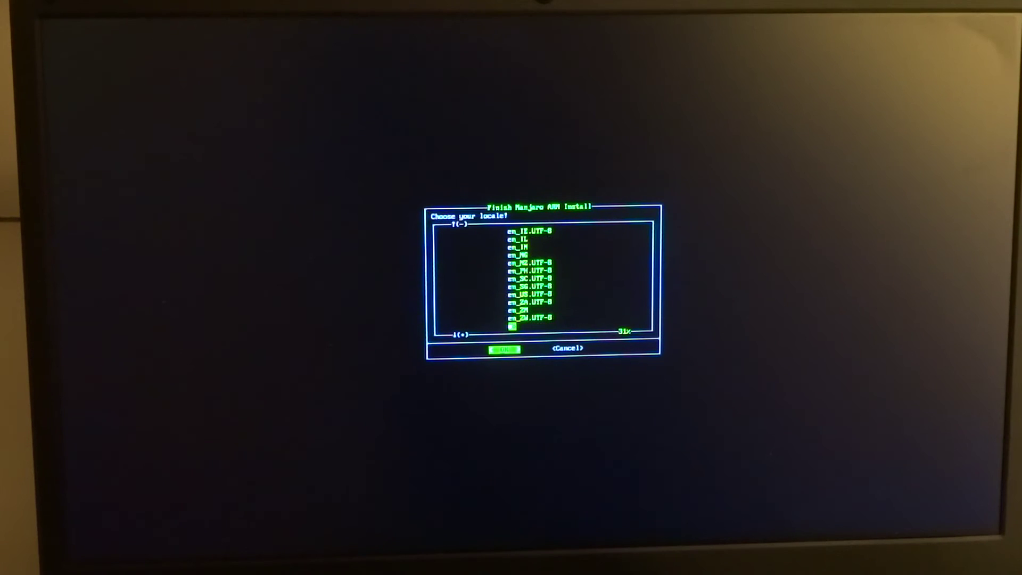
key("Down")
key("Up")
key("Up")
key("Up")
key("Up")
key("Up")
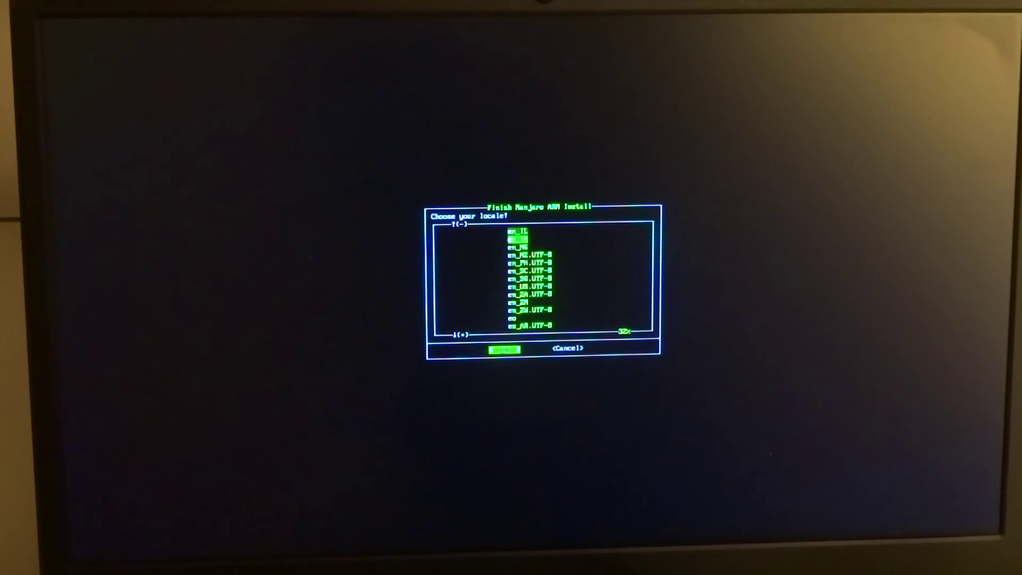
key("Up")
key("Up")
key("Up")
key("Up")
key("Up")
key("Up")
key("Up")
key("Up")
key("Up")
key("Up")
key("Up")
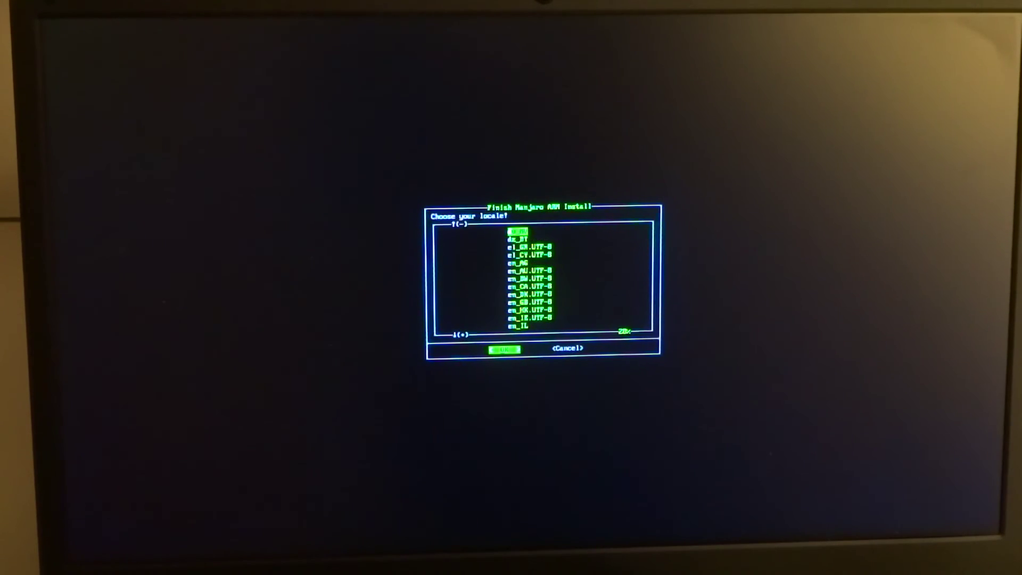
key("Down")
key("Down")
key("Down")
key("Down")
key("Down")
key("Down")
key("Down")
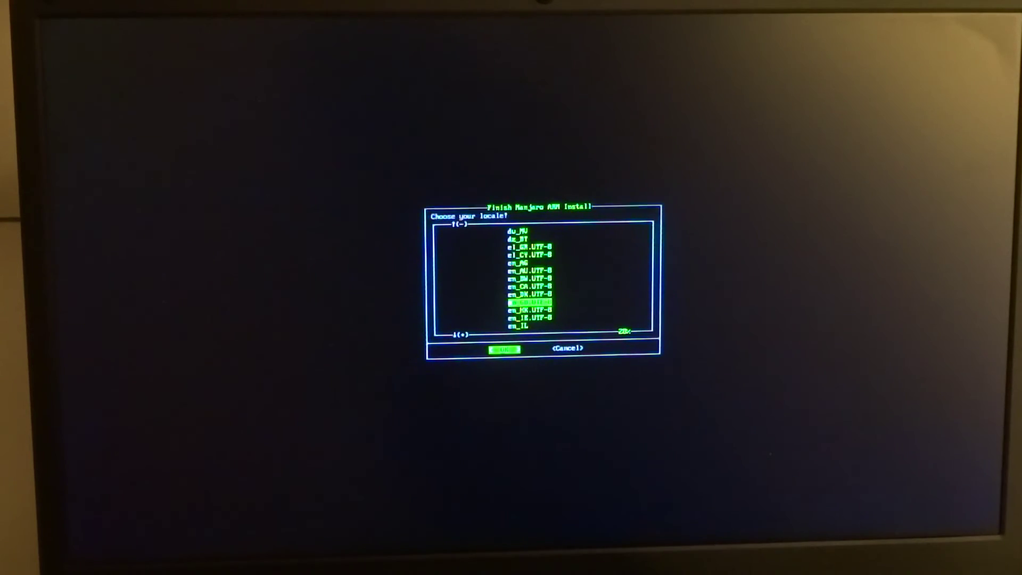
key("Return")
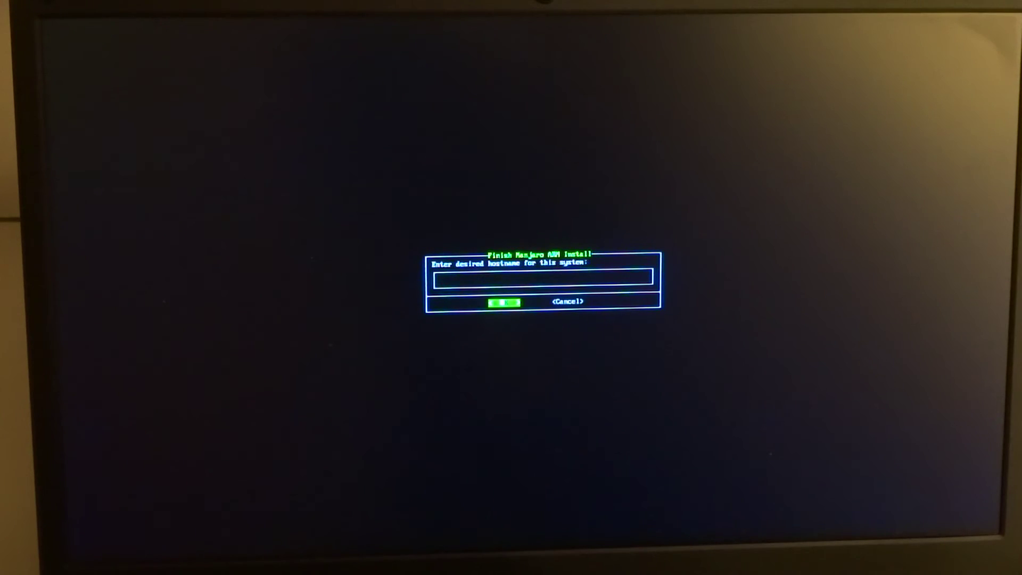
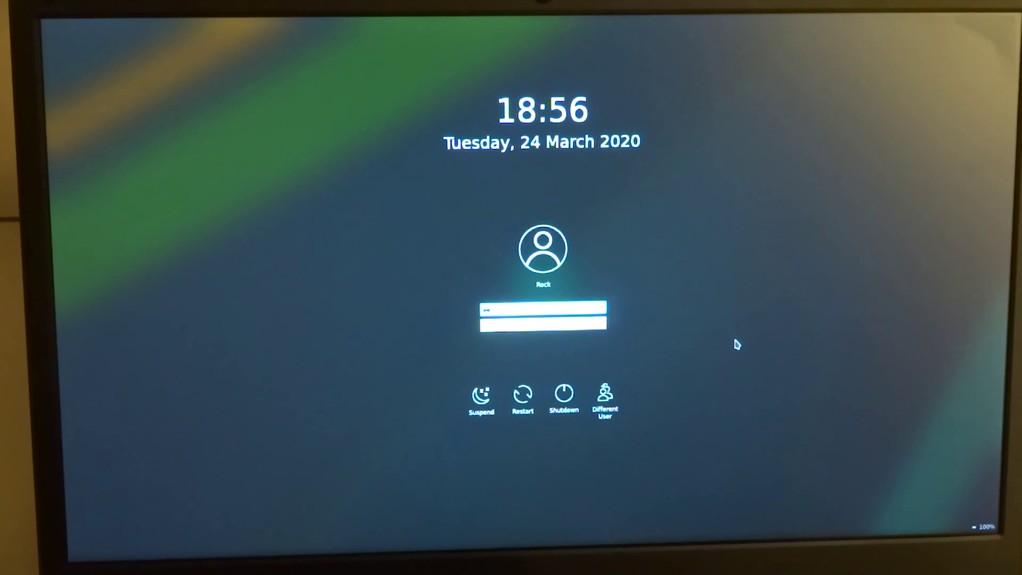
Submit Rock's password at the Plasma login screen to sign in.
key("Return")
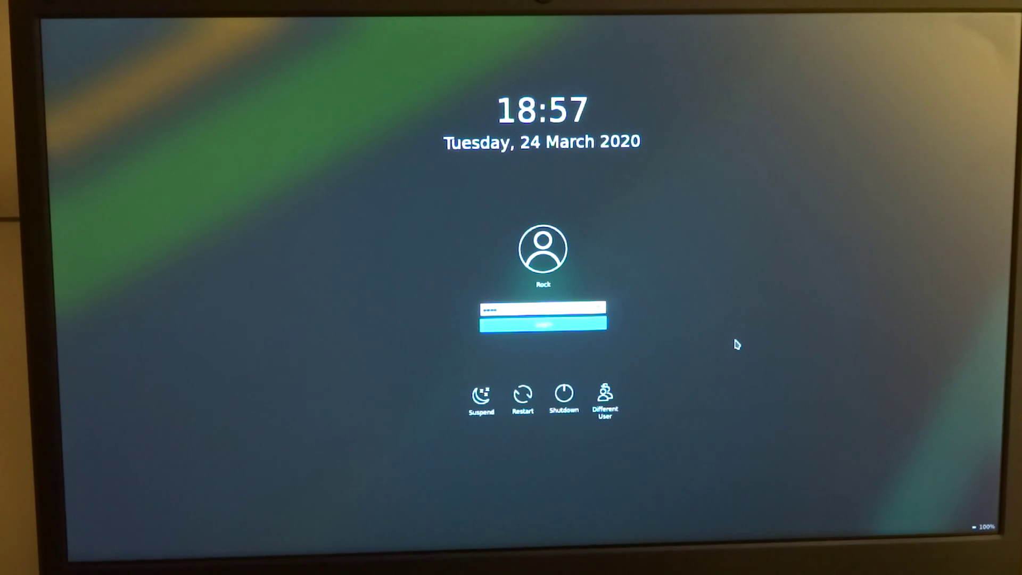